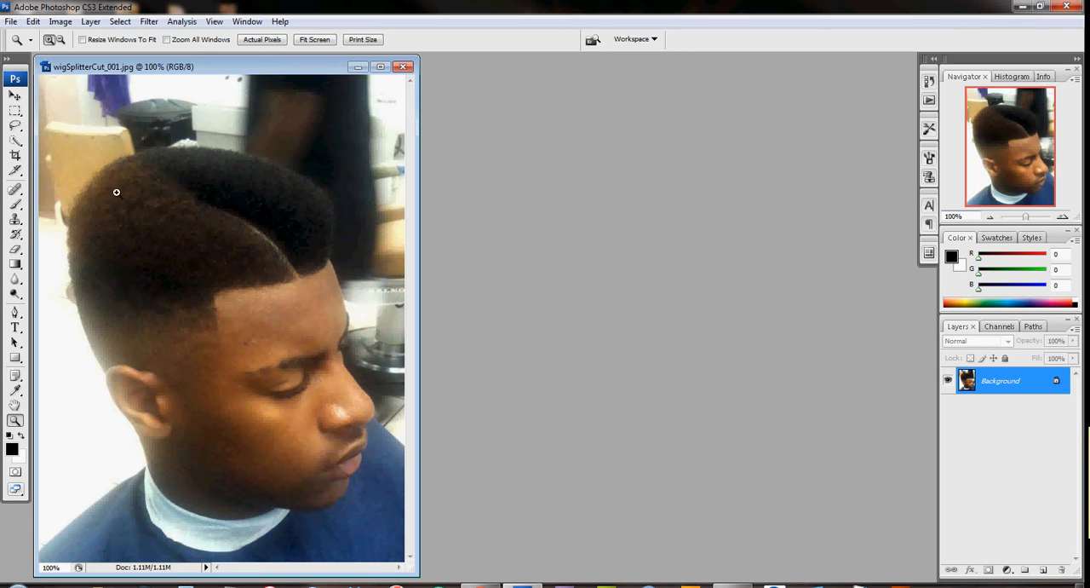
Step: Select the backdrop around the man with the Quick Selection tool, leaving out his hair, and invert the selection
click(16, 142)
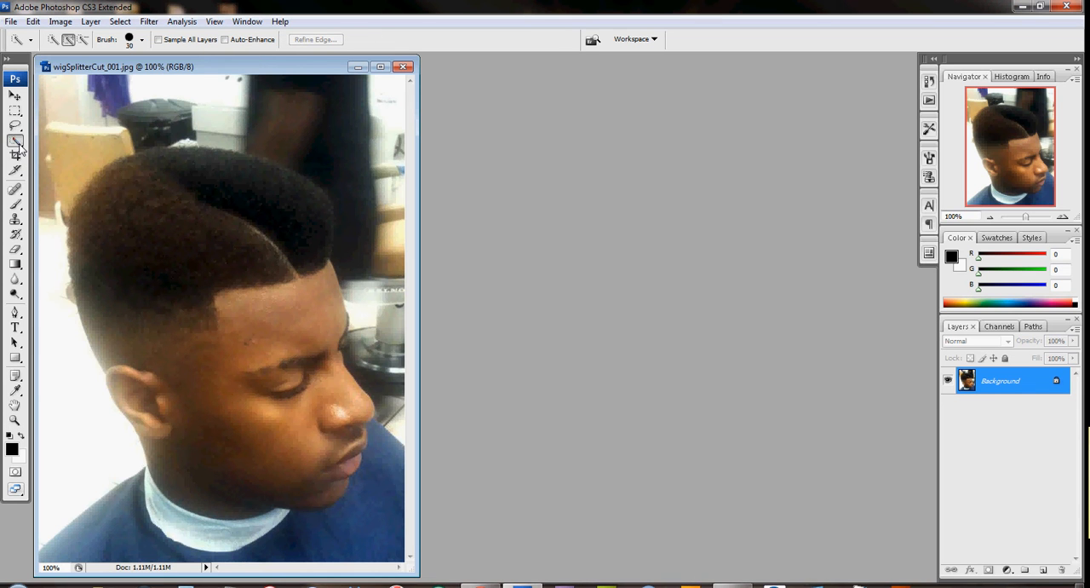
click(17, 143)
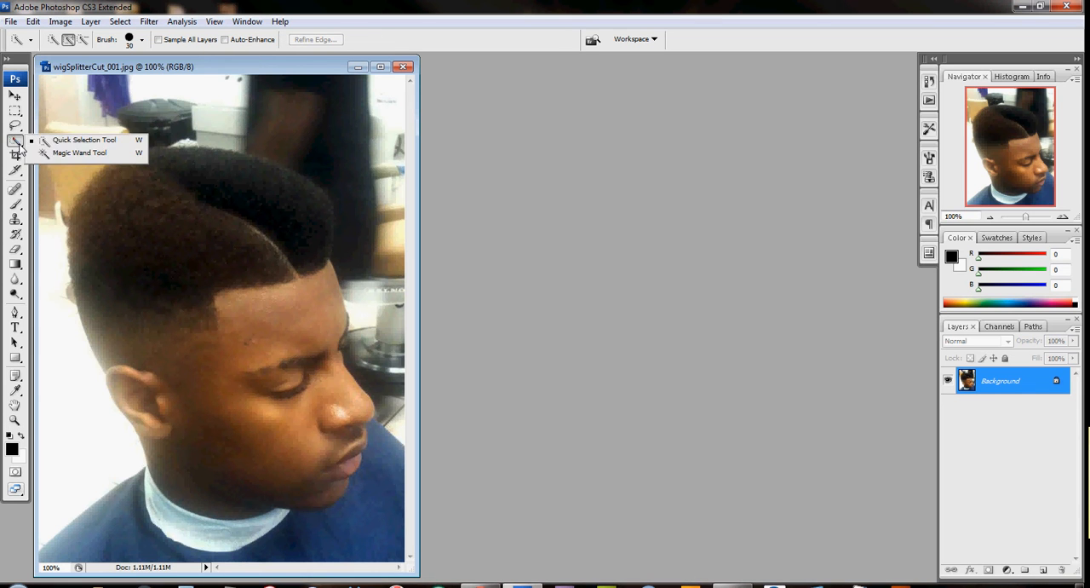
click(87, 141)
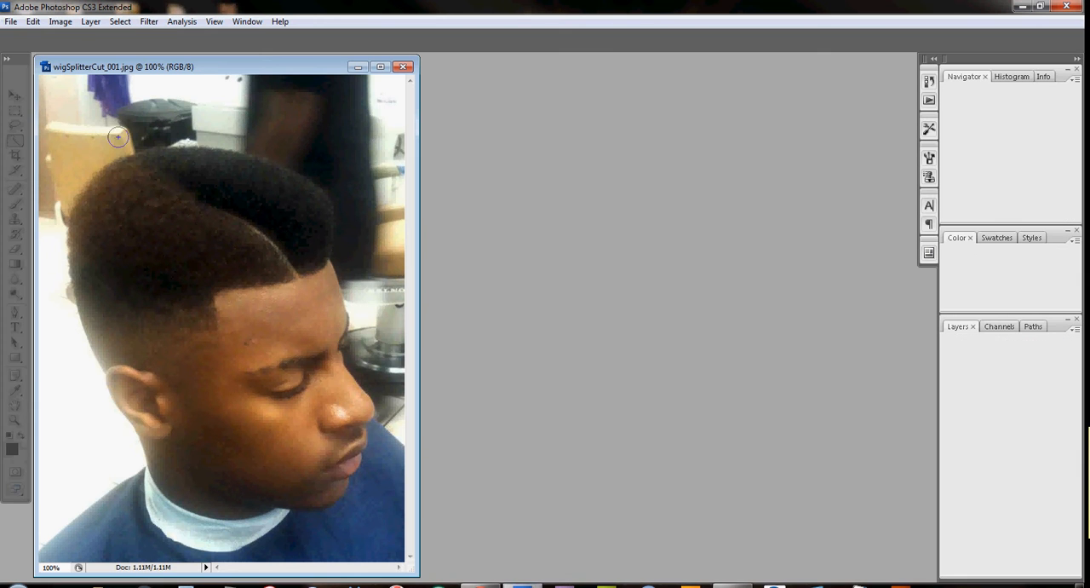
mouse_move(176, 101)
mouse_down()
mouse_move(248, 92)
mouse_move(241, 98)
mouse_move(338, 118)
mouse_move(395, 175)
mouse_move(397, 245)
mouse_up()
mouse_move(398, 288)
mouse_down()
mouse_move(395, 424)
mouse_move(411, 421)
mouse_up()
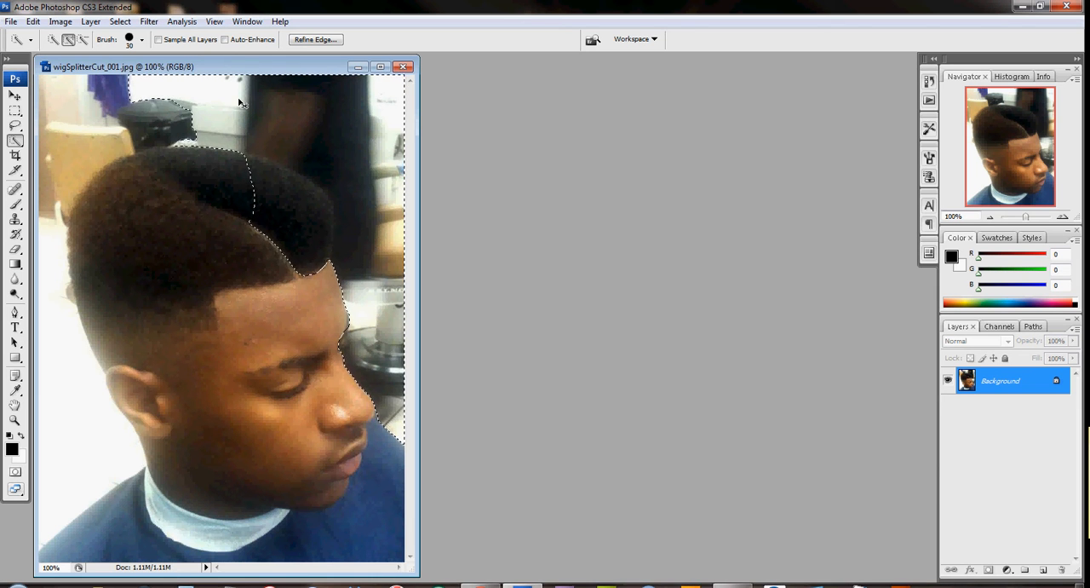
drag(157, 94, 106, 92)
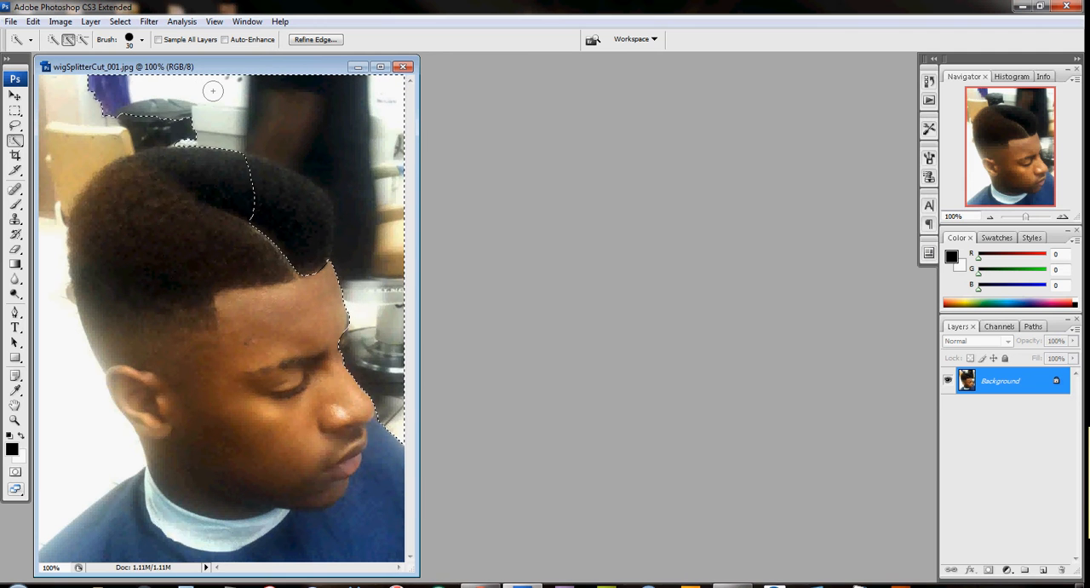
mouse_move(124, 100)
mouse_down()
mouse_move(96, 119)
mouse_move(73, 105)
mouse_move(52, 136)
mouse_move(36, 301)
mouse_move(53, 413)
mouse_up()
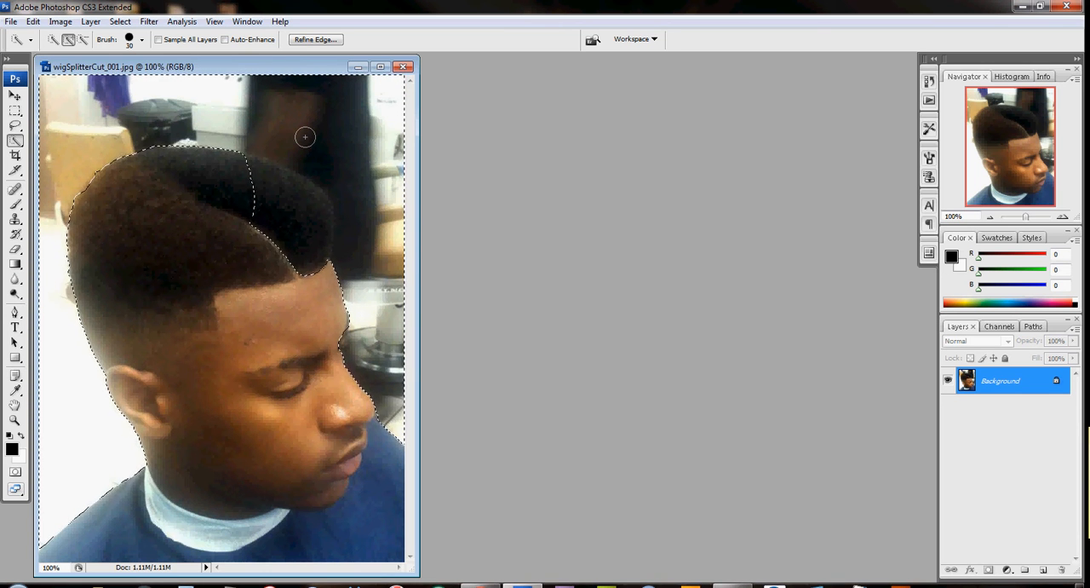
key(alt)
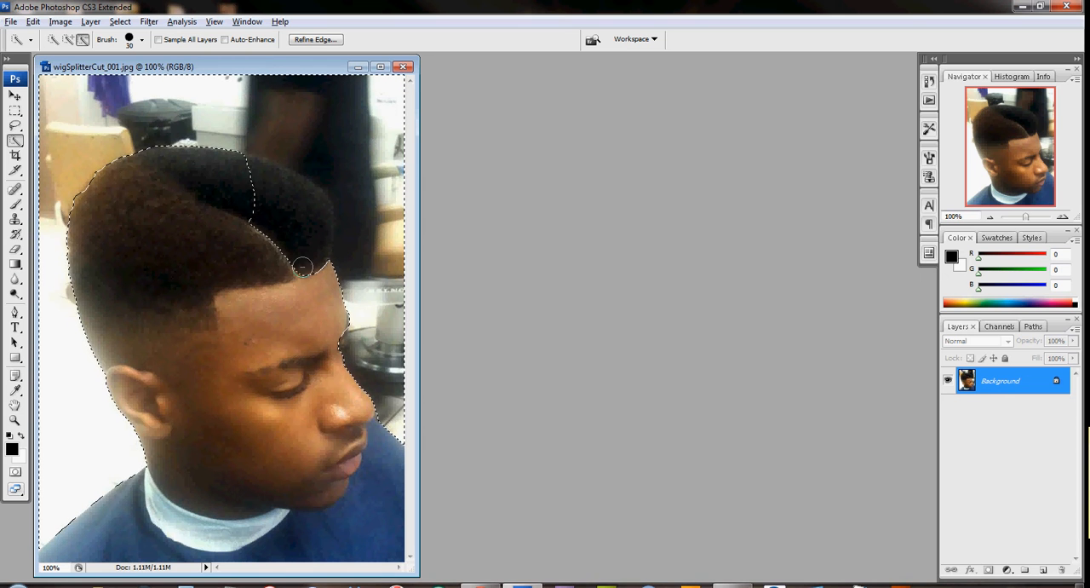
mouse_move(261, 238)
mouse_down()
mouse_move(256, 207)
mouse_move(304, 219)
mouse_move(251, 178)
mouse_move(260, 176)
mouse_up()
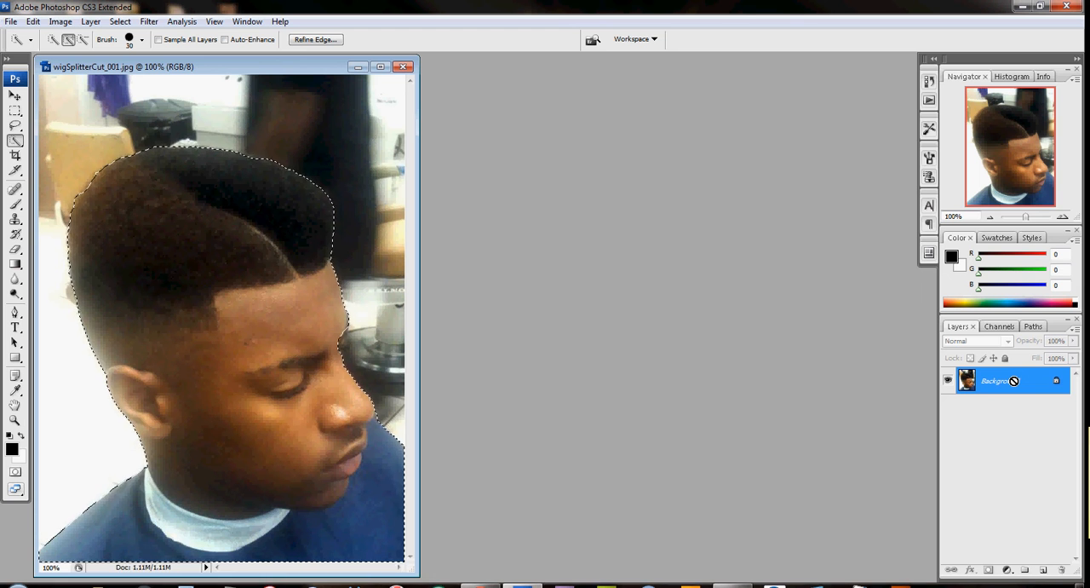
Step: Copy the selected man onto a new layer and hide the Background layer
key(ctrl+j)
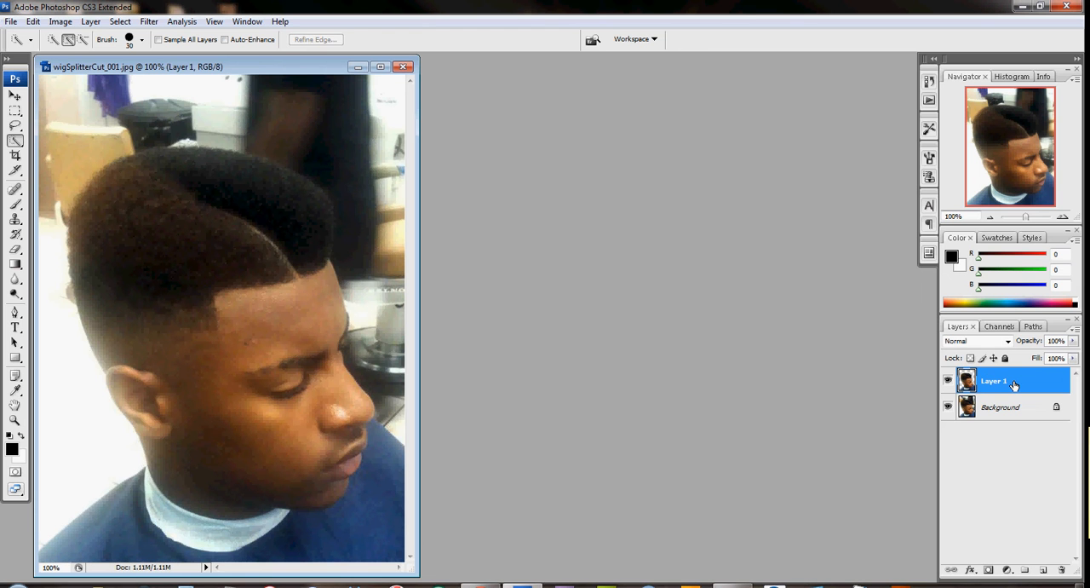
click(946, 407)
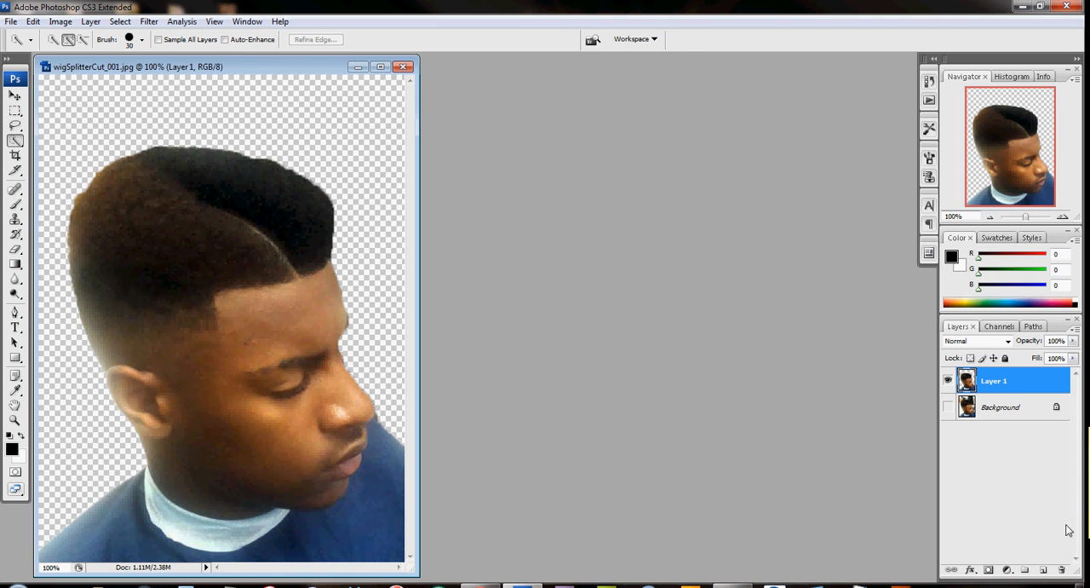
click(1043, 569)
drag(1002, 379, 995, 416)
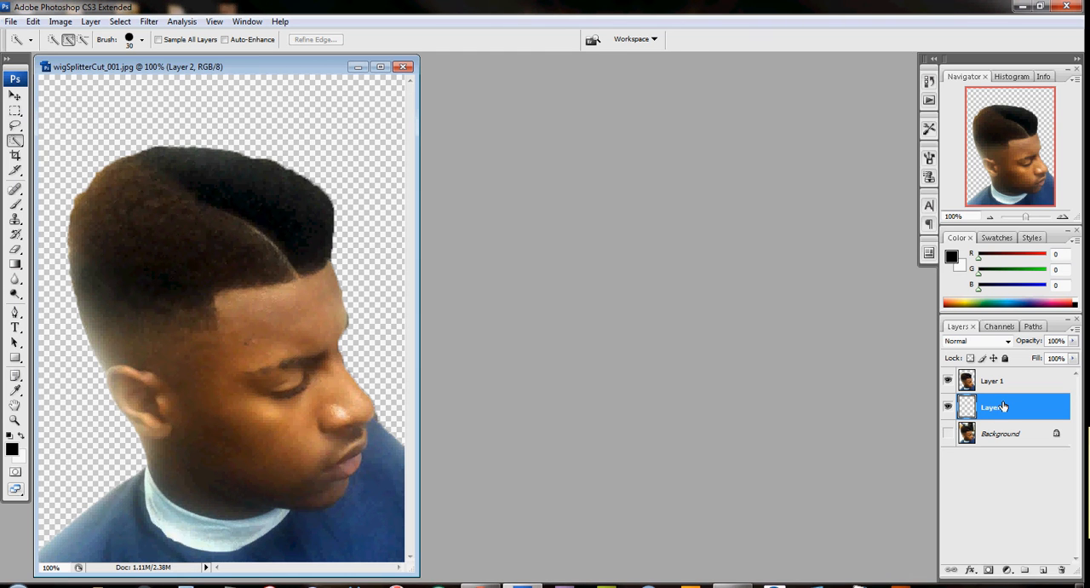
click(16, 265)
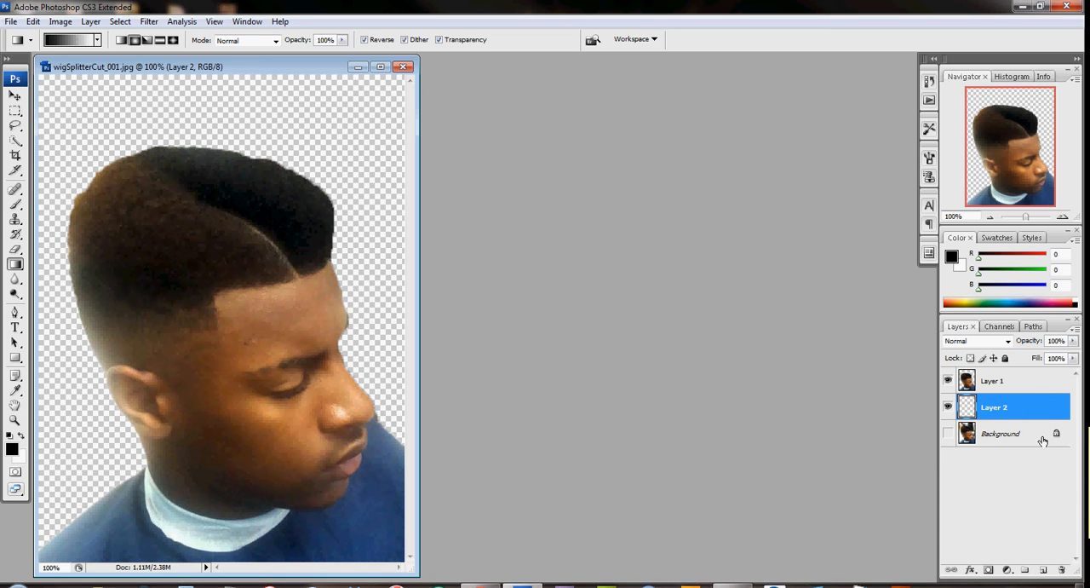
click(1062, 569)
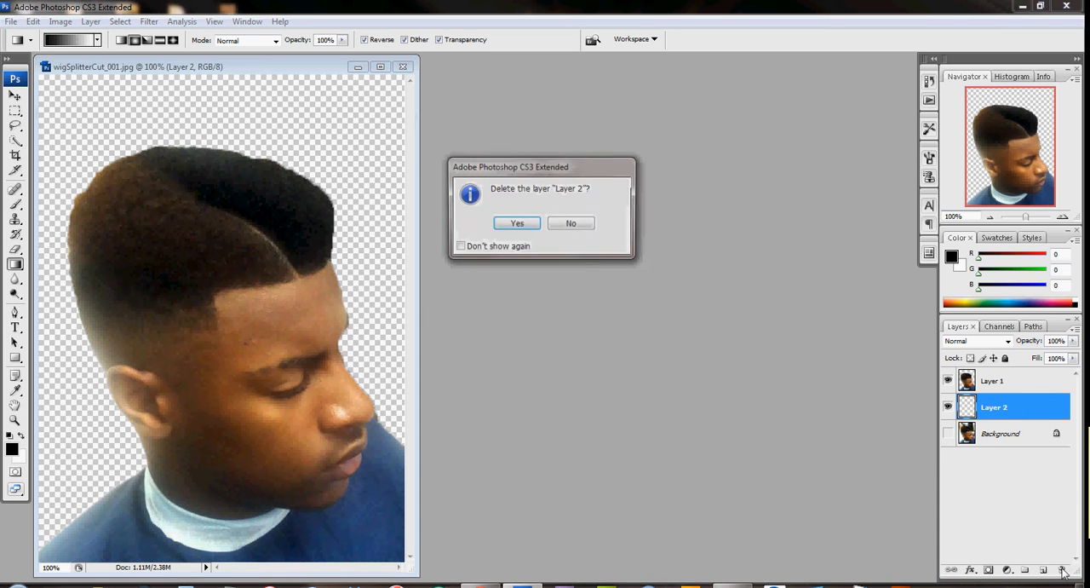
click(516, 224)
Step: Add an empty layer directly beneath the man's cutout layer and make it the active layer
click(1024, 382)
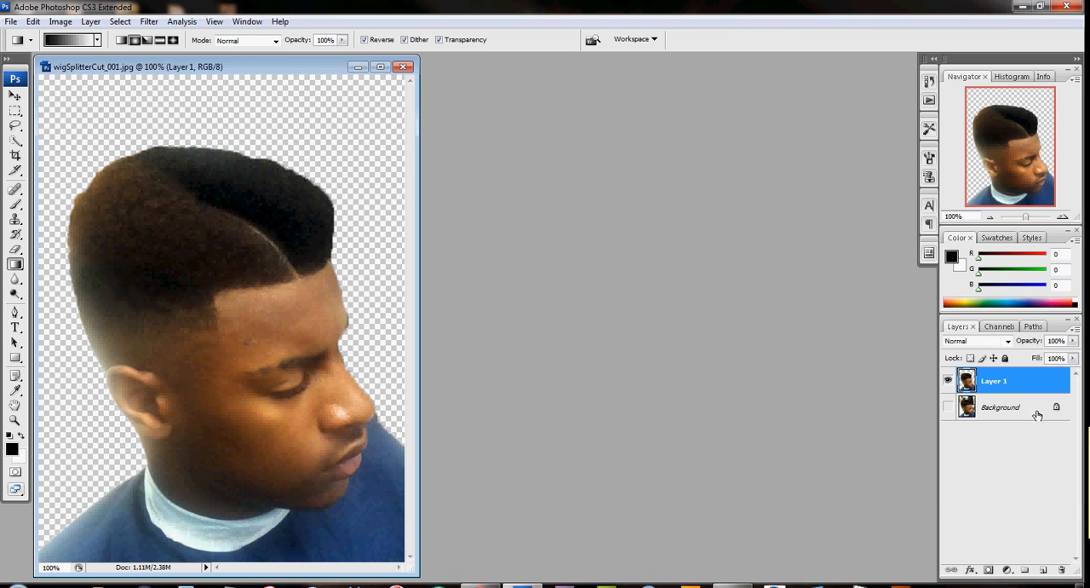
click(1043, 569)
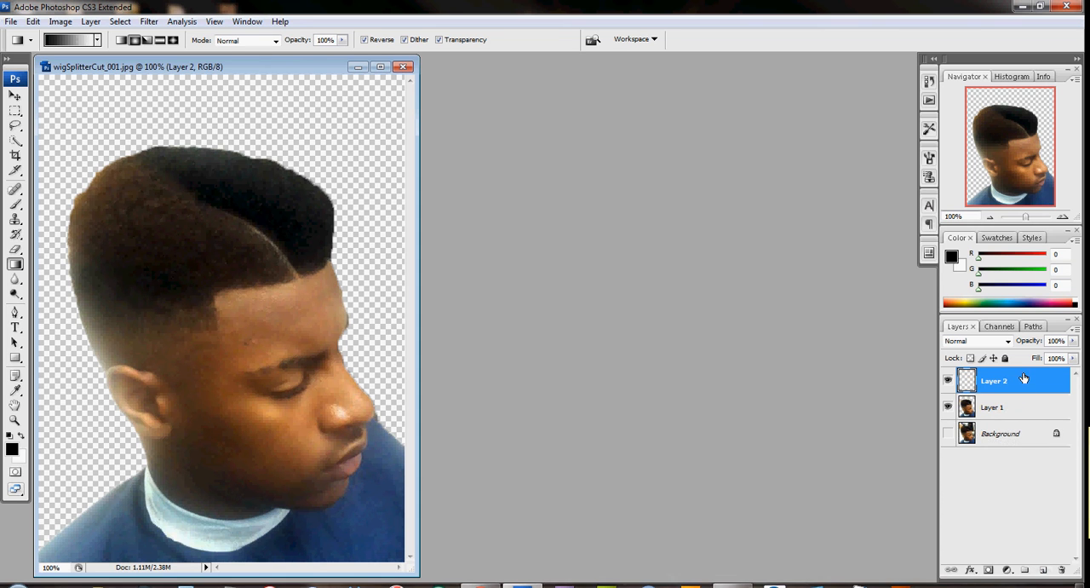
drag(1024, 380, 1021, 417)
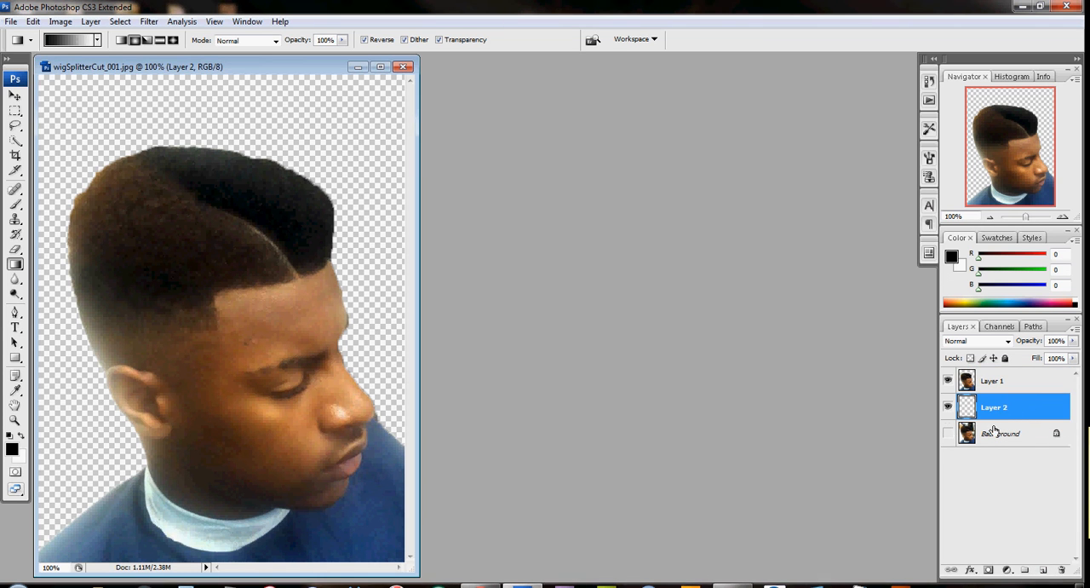
click(1004, 382)
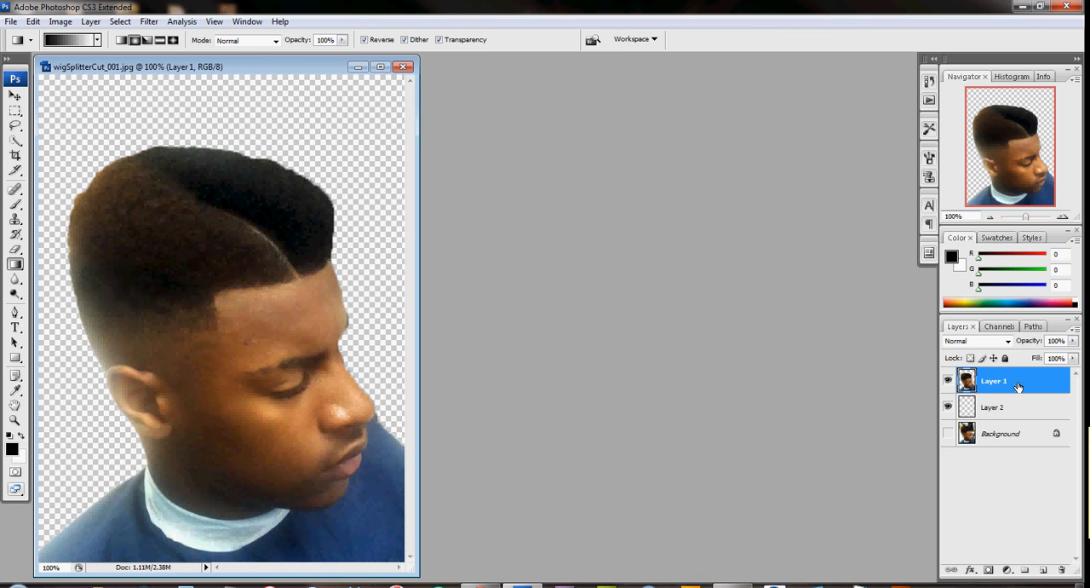
click(1018, 410)
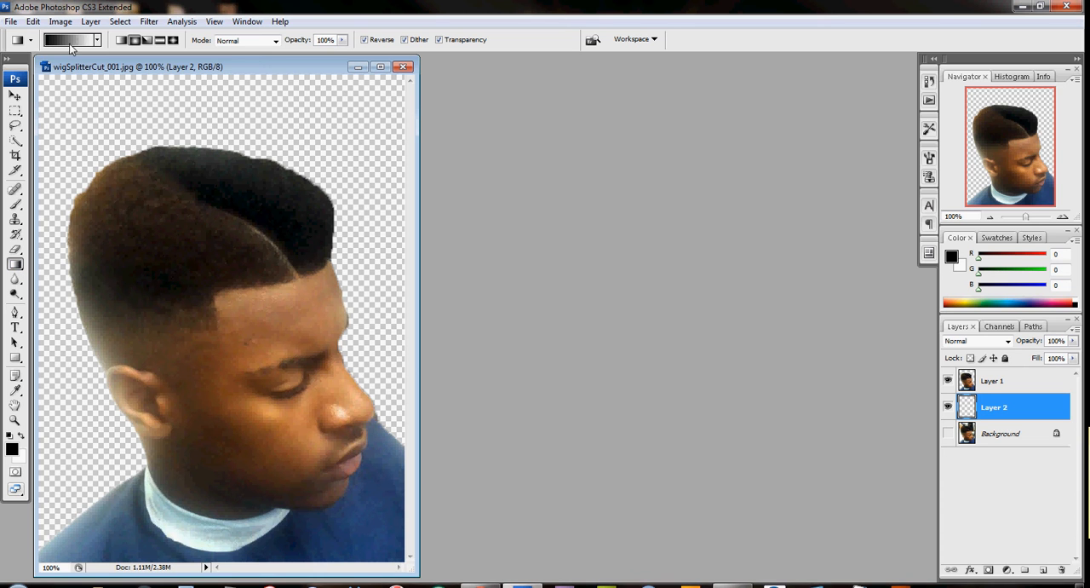
Step: Fill the empty layer with a reversed black-to-white radial gradient that glows outward from behind the man's hairline
drag(198, 257, 483, 367)
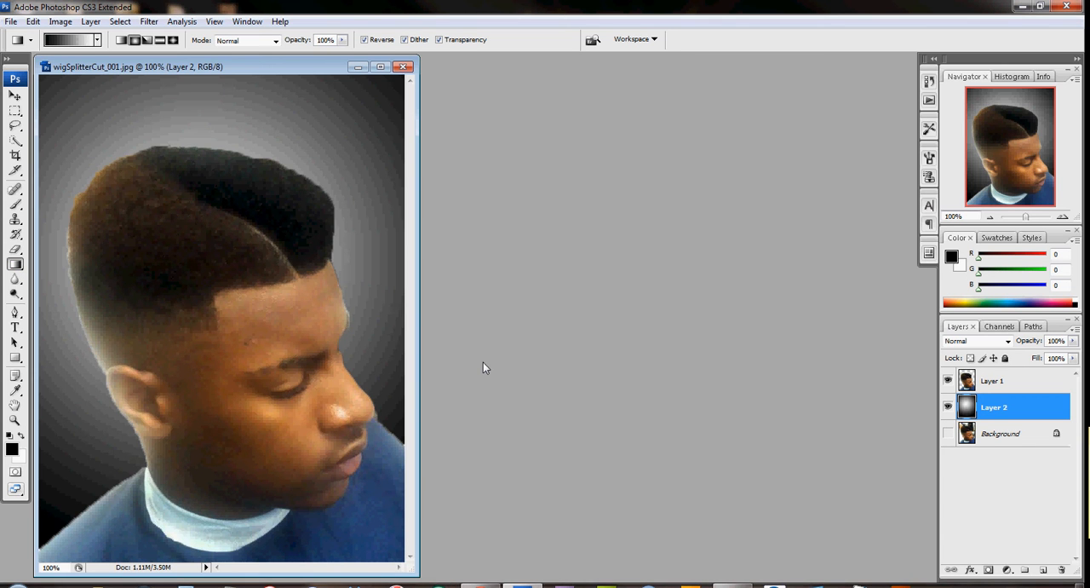
drag(339, 298, 372, 320)
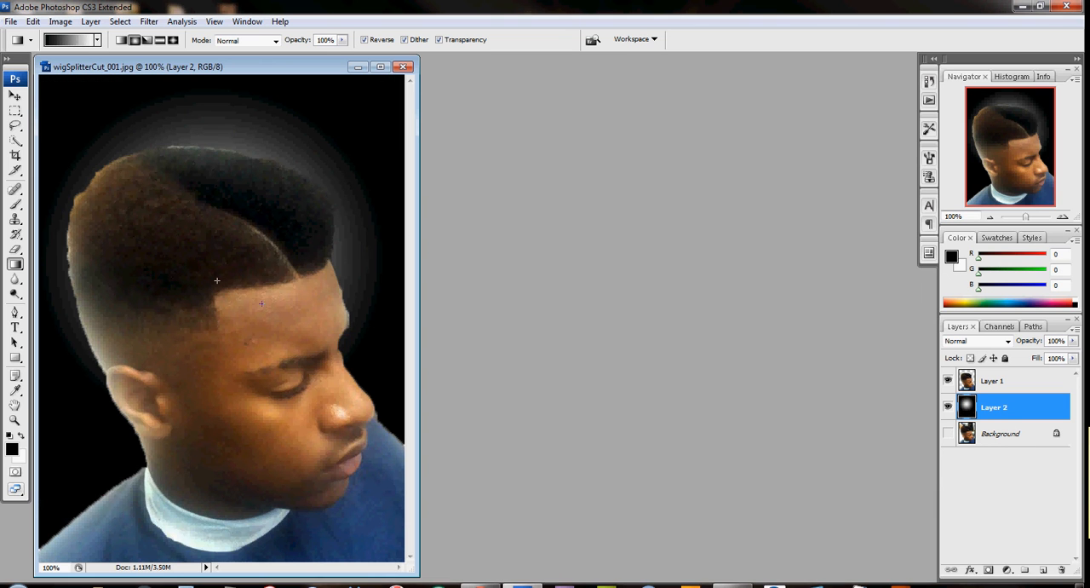
drag(218, 281, 391, 351)
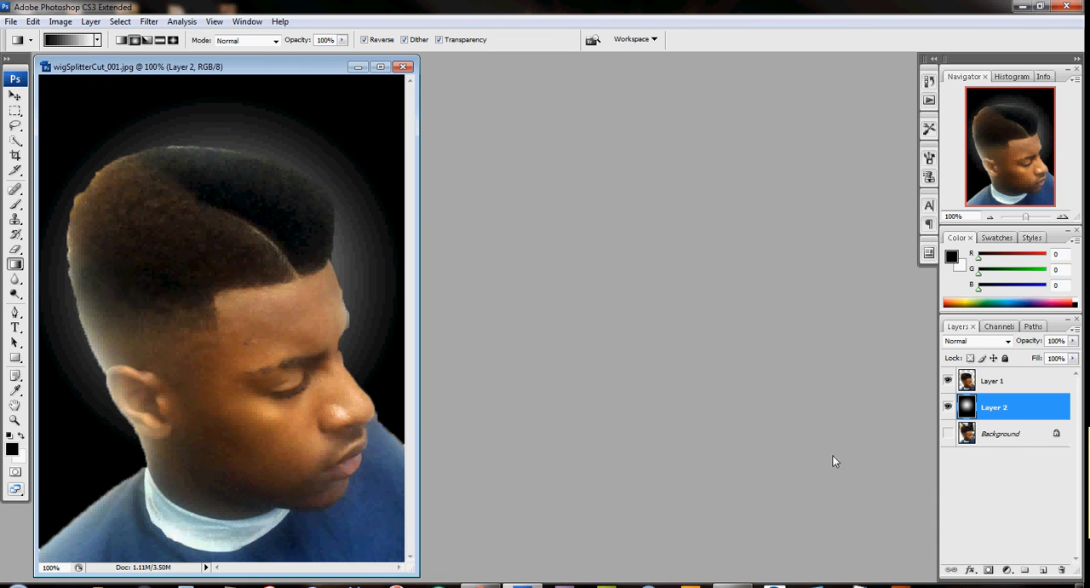
Step: Soften the man's outline on Layer 1 by erasing along the head, neck and shoulder edges with a 60 px brush at 0% hardness
click(1026, 381)
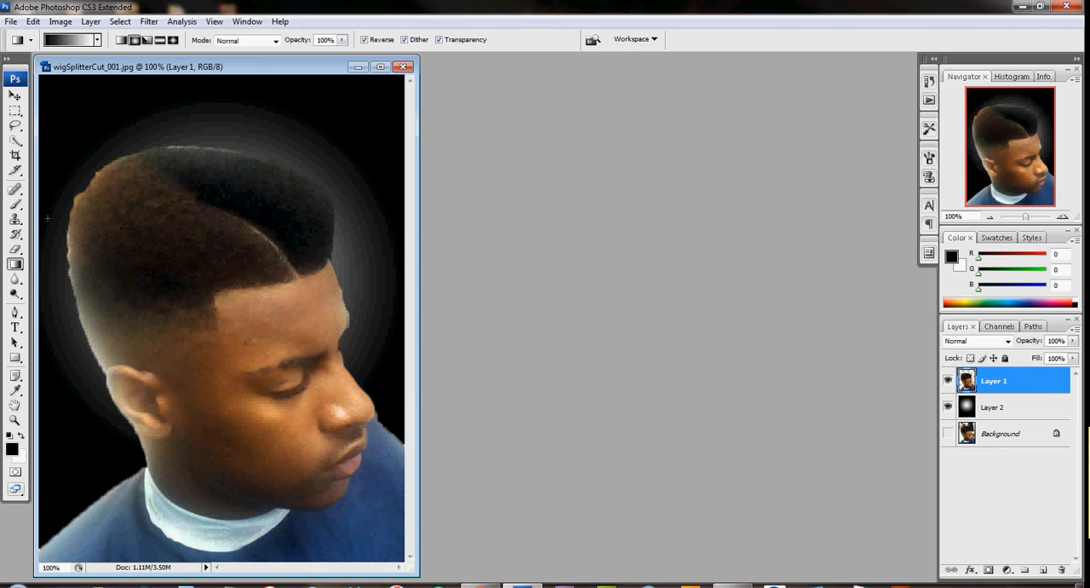
click(15, 251)
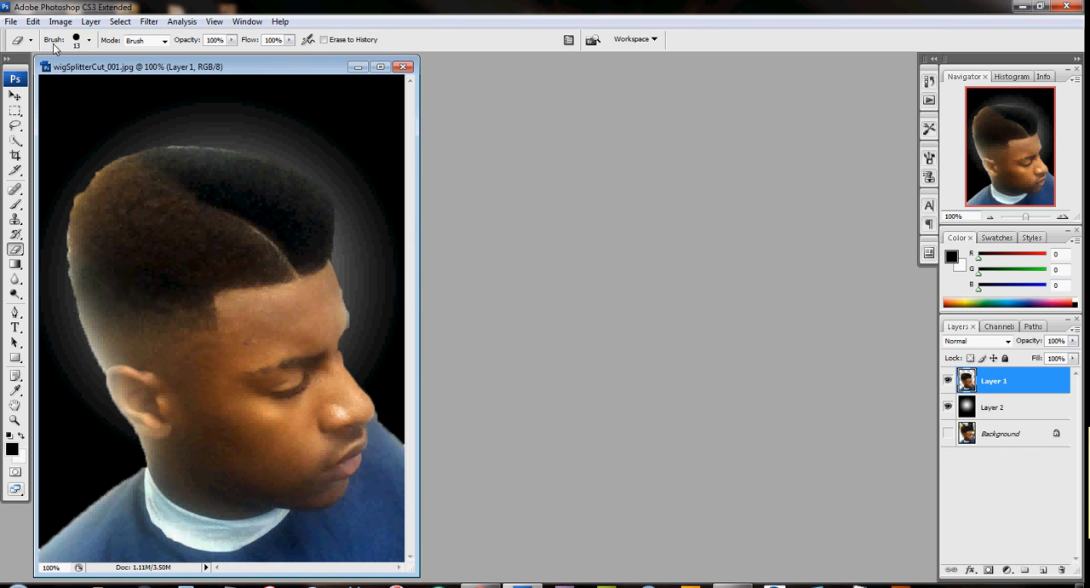
click(88, 40)
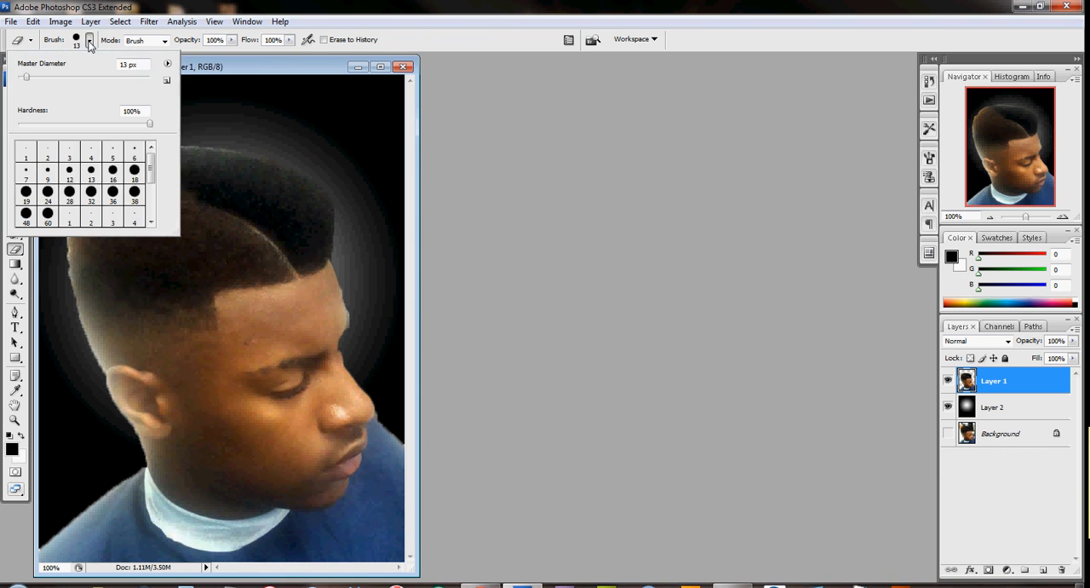
drag(151, 166, 151, 191)
click(91, 204)
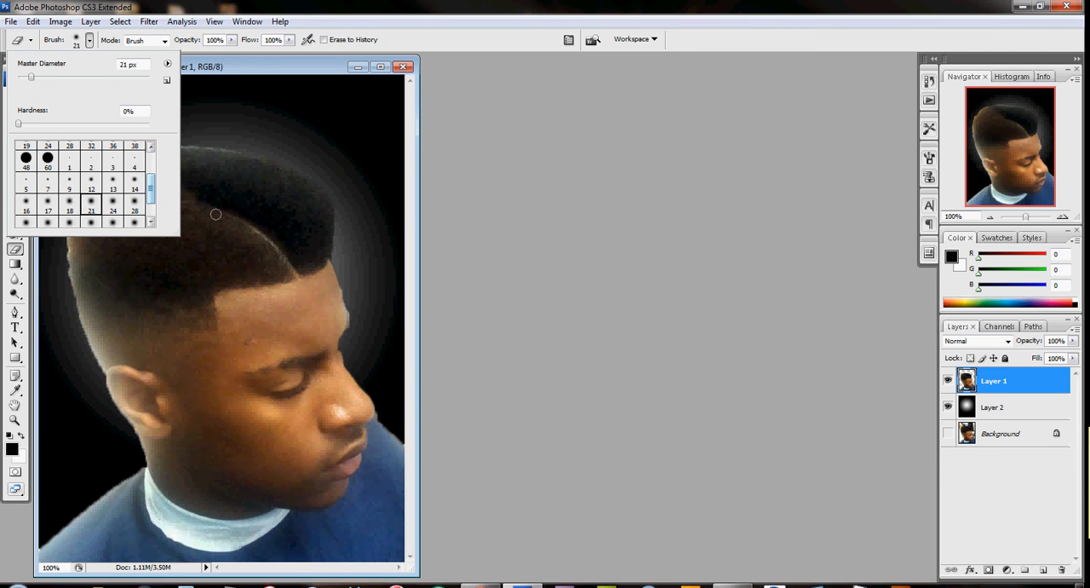
drag(153, 194, 154, 208)
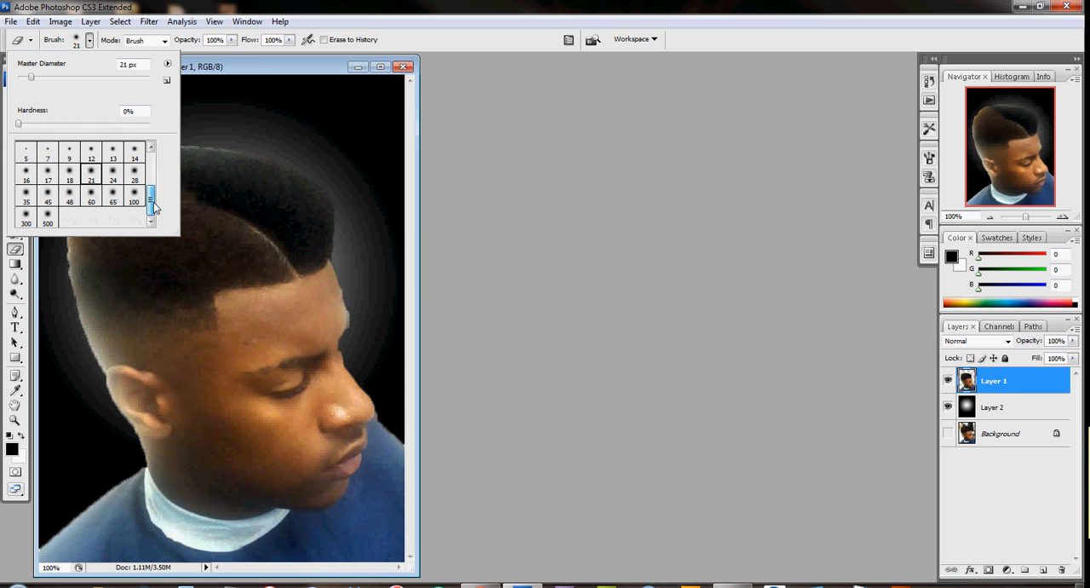
click(285, 71)
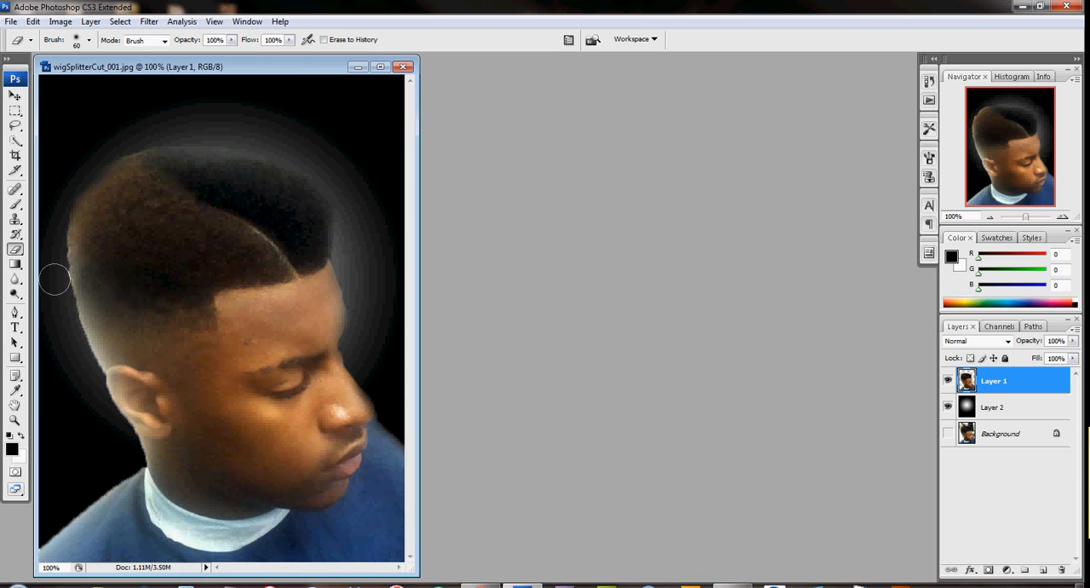
mouse_move(96, 372)
mouse_down()
mouse_move(83, 363)
mouse_move(71, 171)
mouse_up()
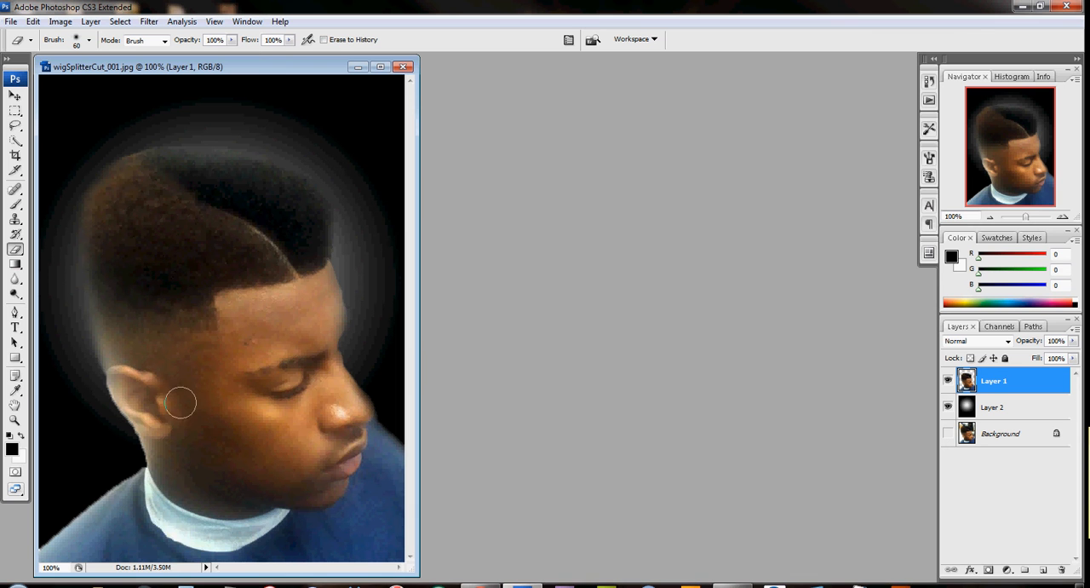
mouse_move(99, 372)
mouse_down()
mouse_move(86, 364)
mouse_move(93, 419)
mouse_move(107, 412)
mouse_move(129, 455)
mouse_move(120, 429)
mouse_move(121, 455)
mouse_move(30, 556)
mouse_up()
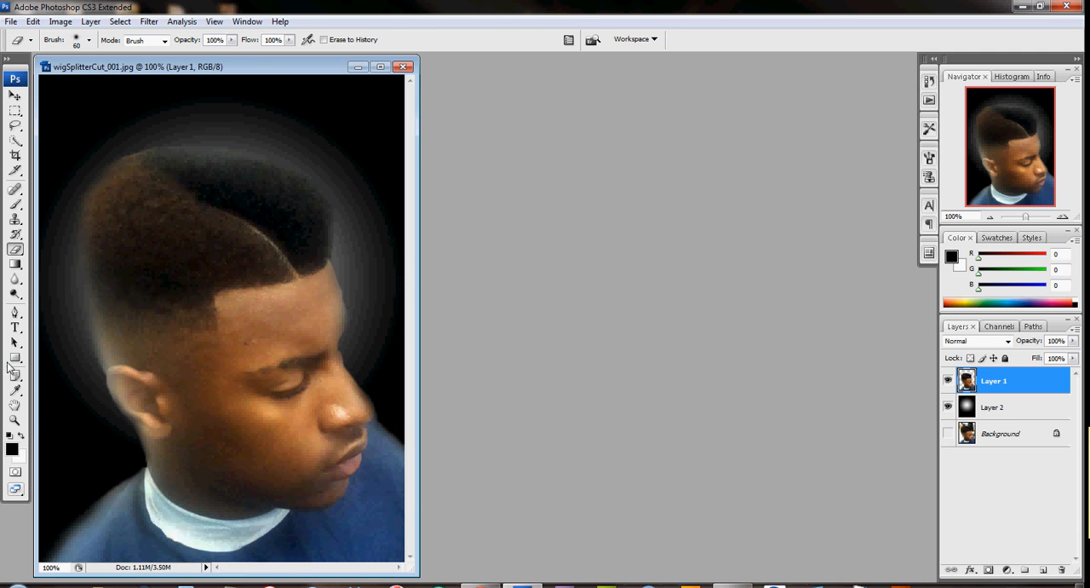
Step: Adjust Levels on Layer 1 with a black input of 17 and a midtone value of 1.28
click(15, 418)
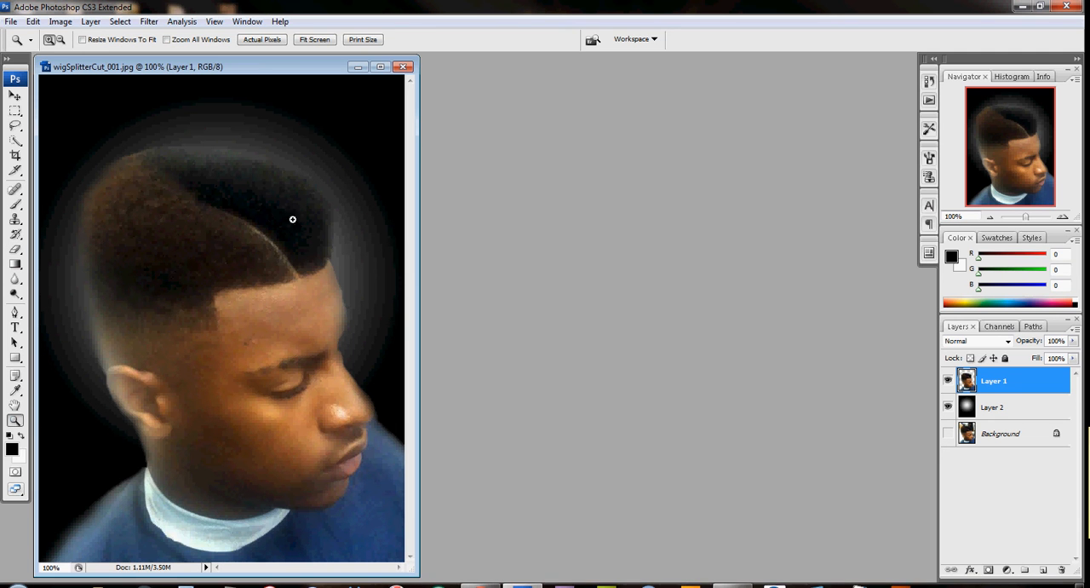
click(313, 39)
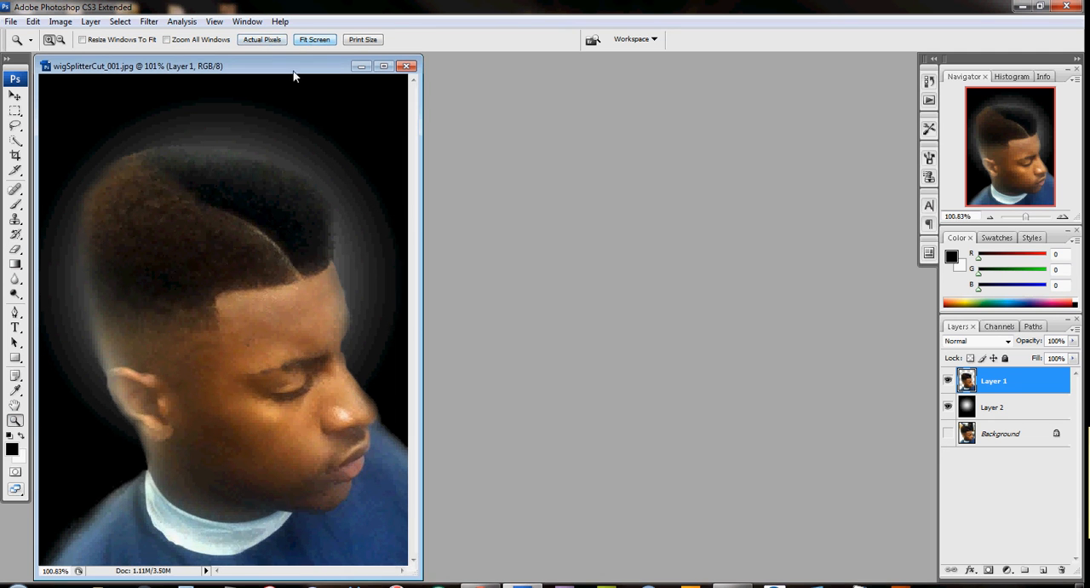
alt+click(232, 288)
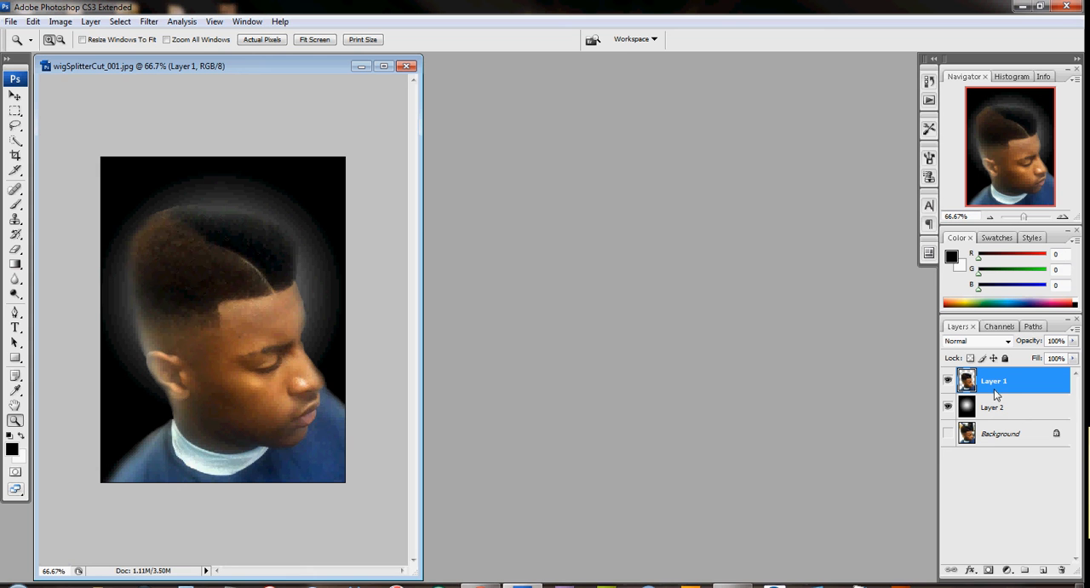
click(60, 21)
mouse_move(66, 59)
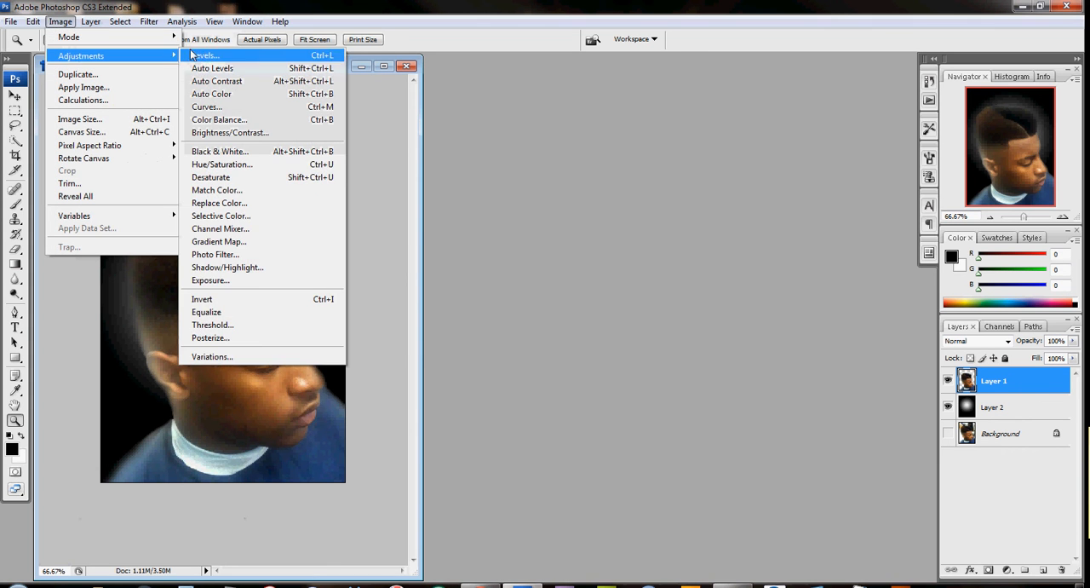
click(204, 56)
drag(425, 250, 434, 251)
drag(515, 249, 503, 253)
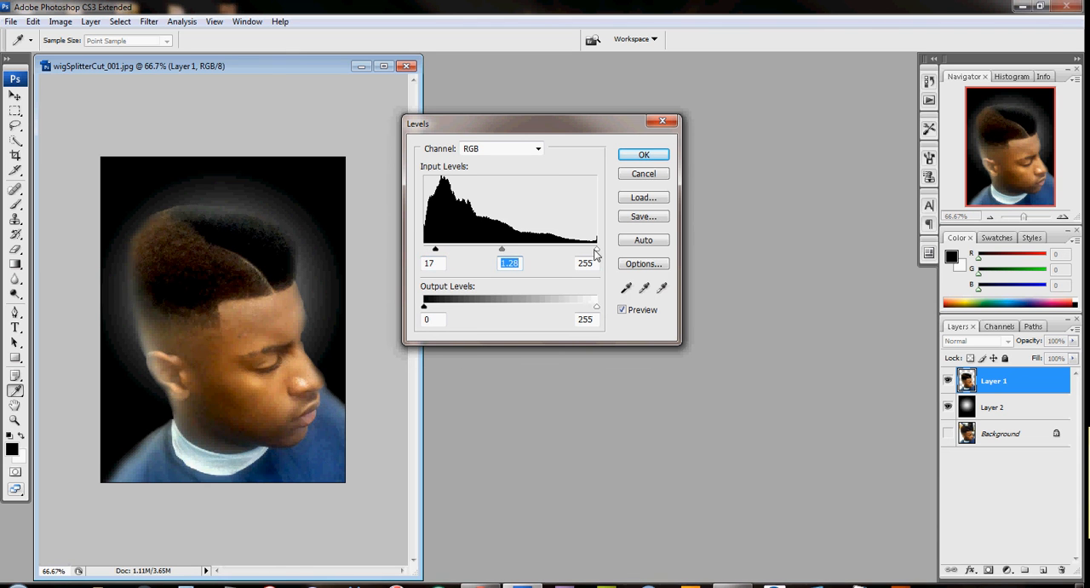
drag(597, 251, 596, 258)
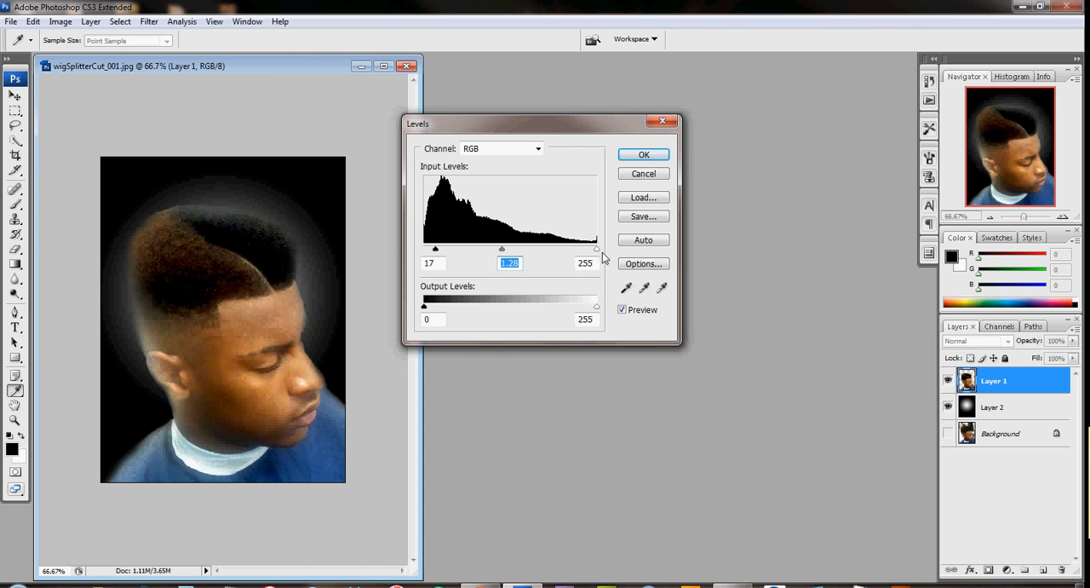
click(644, 155)
Step: Sharpen Layer 1 with Unsharp Mask at a 51% amount, 1.0 pixel radius and threshold 0
key(z)
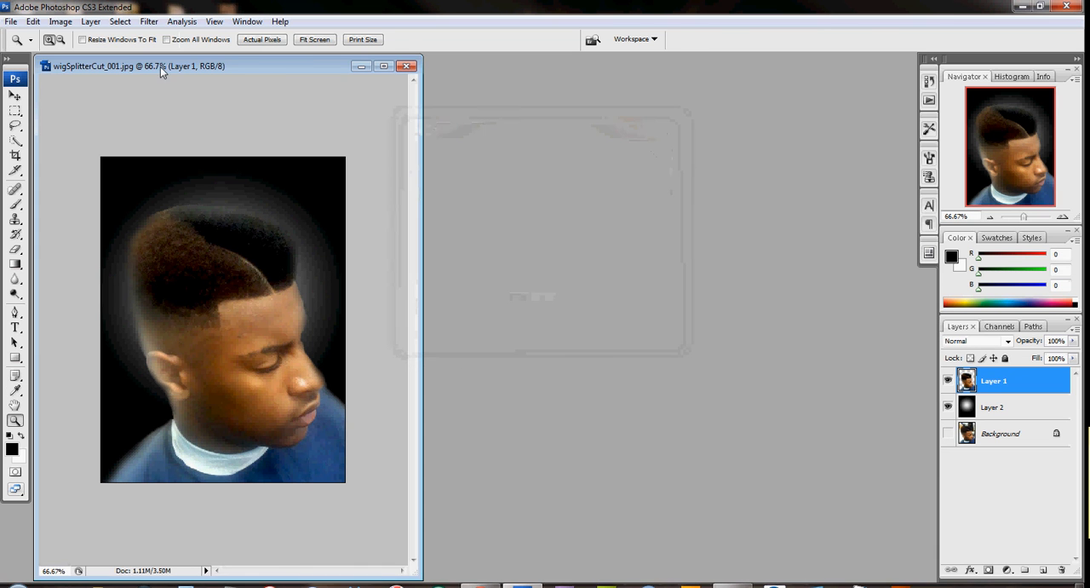
click(260, 287)
click(146, 23)
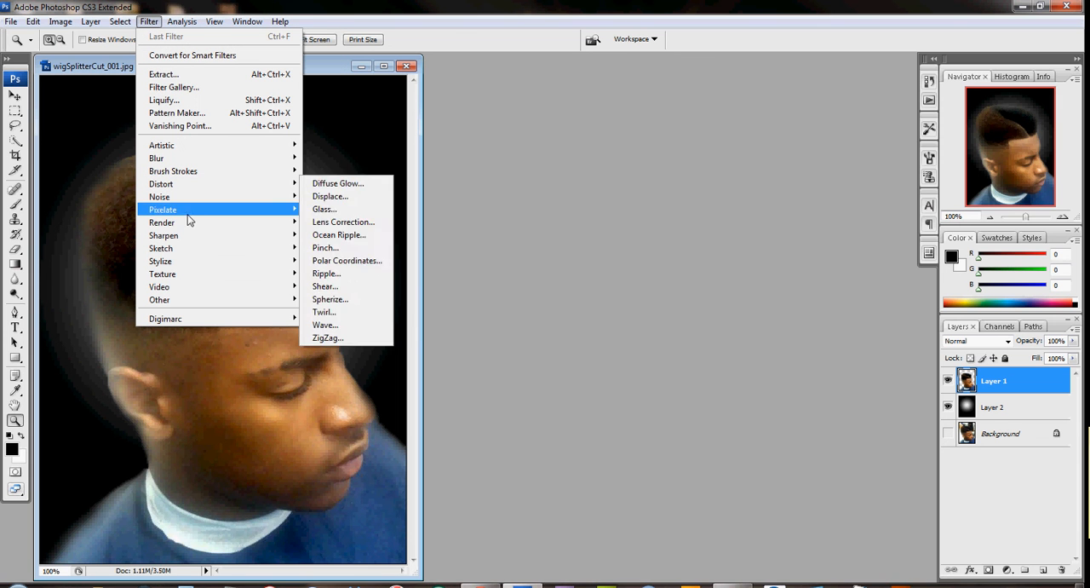
mouse_move(195, 236)
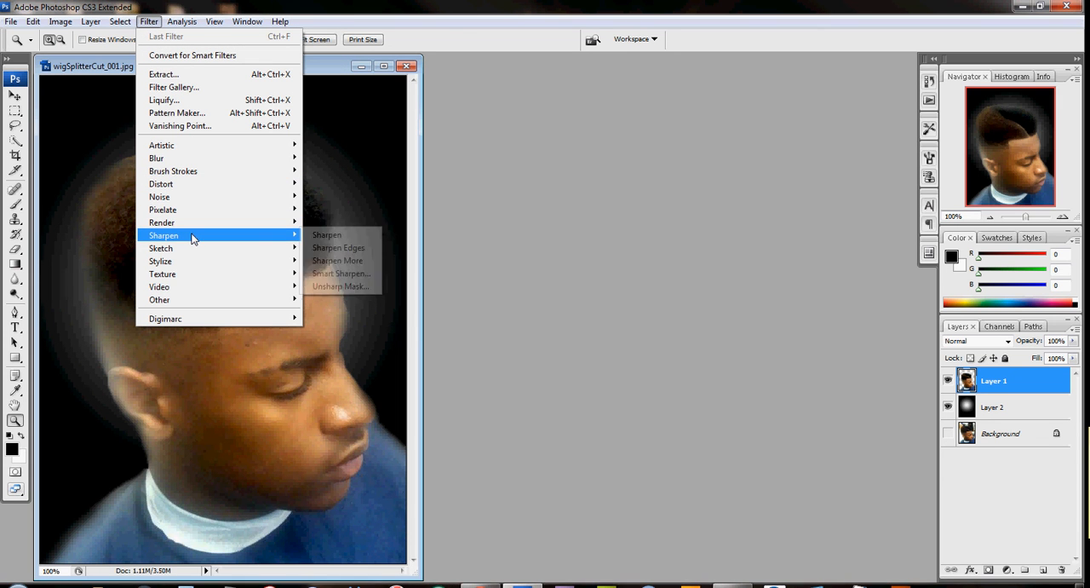
click(345, 286)
text(300)
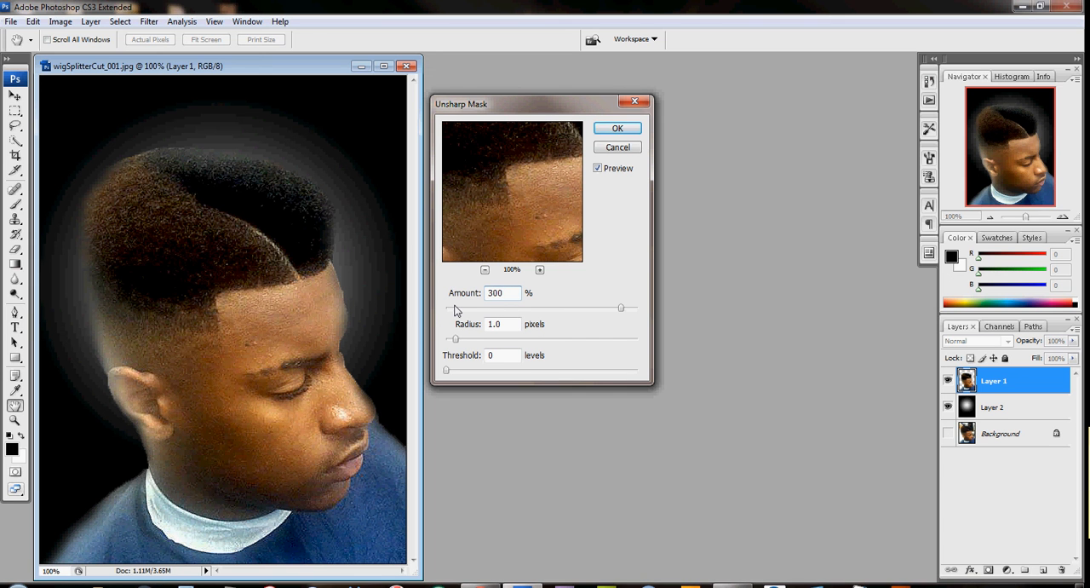
double_click(511, 292)
text(510)
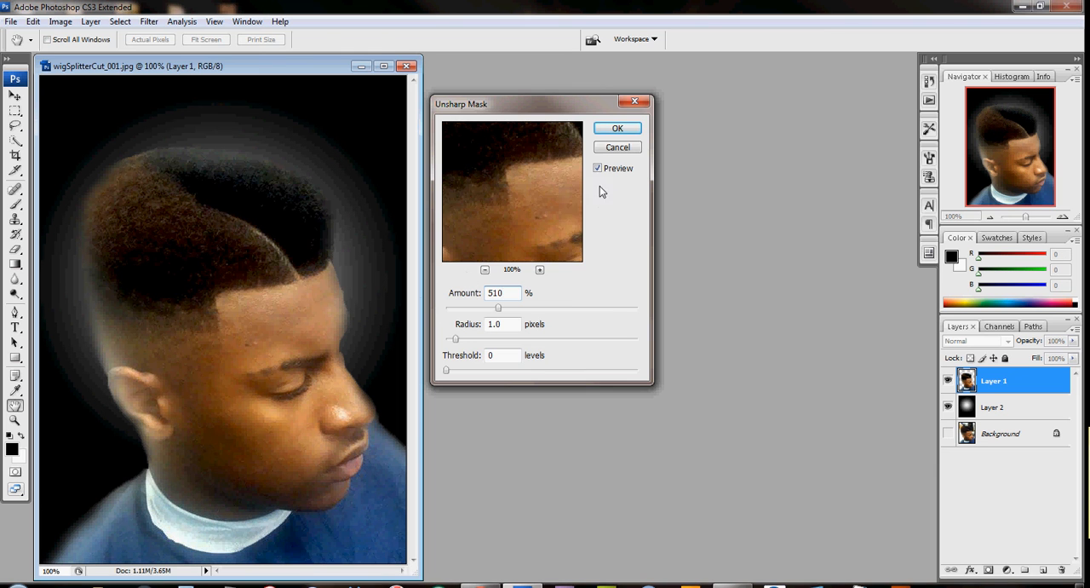
click(620, 127)
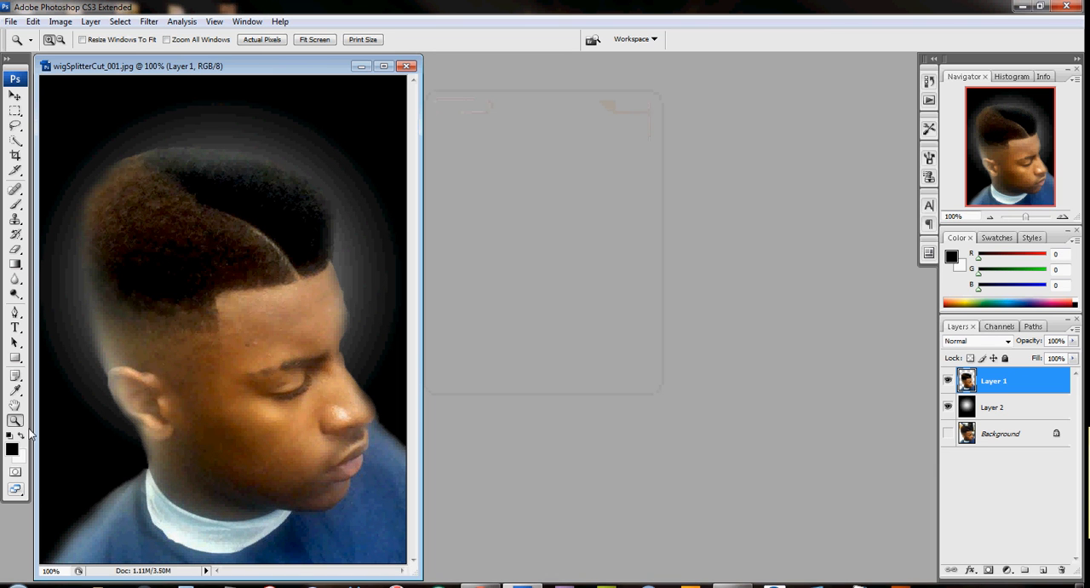
alt+click(247, 348)
alt+click(246, 290)
click(270, 309)
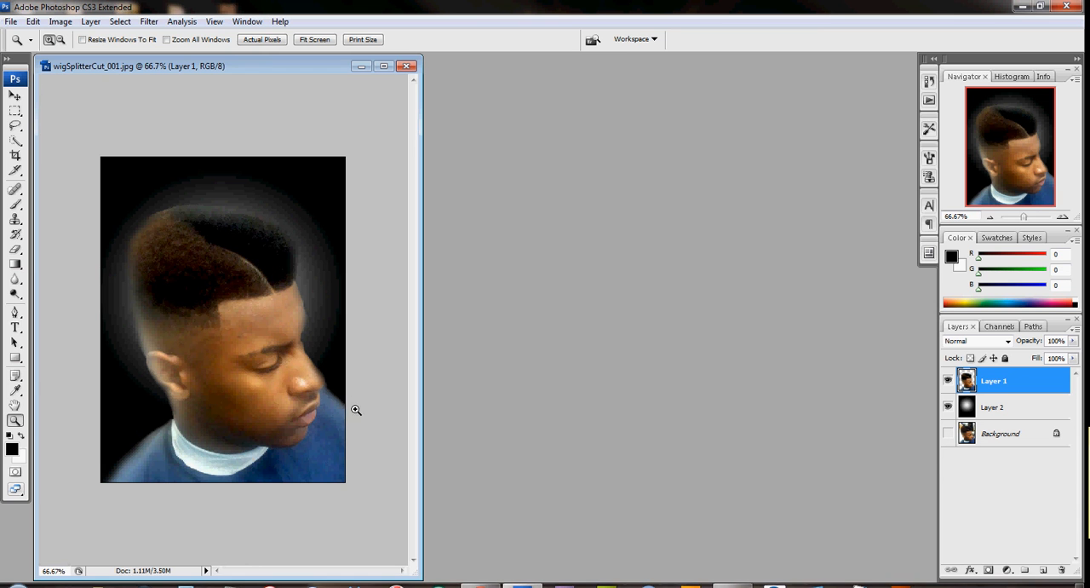
click(9, 21)
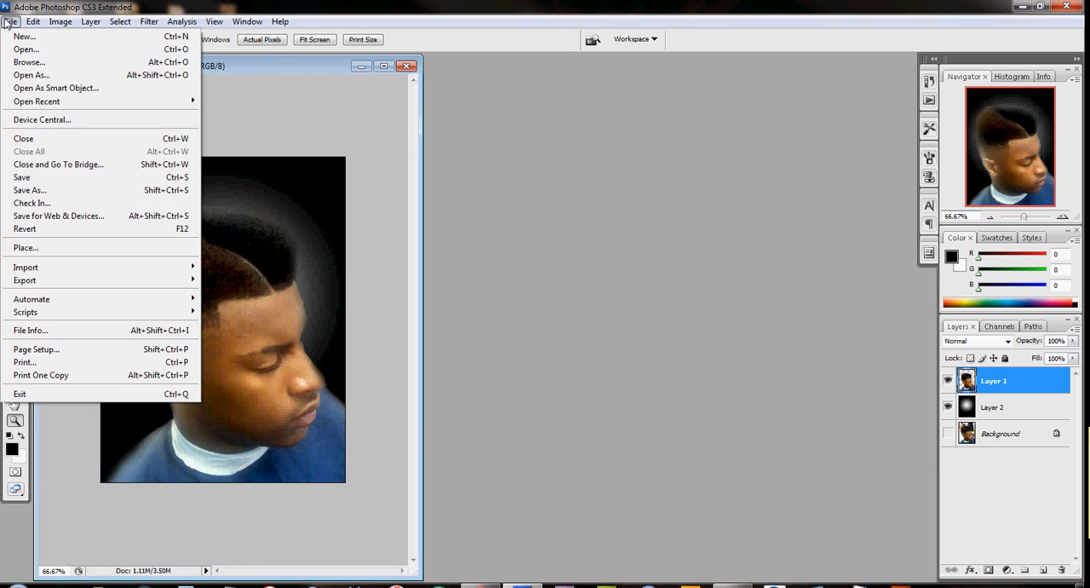
click(268, 68)
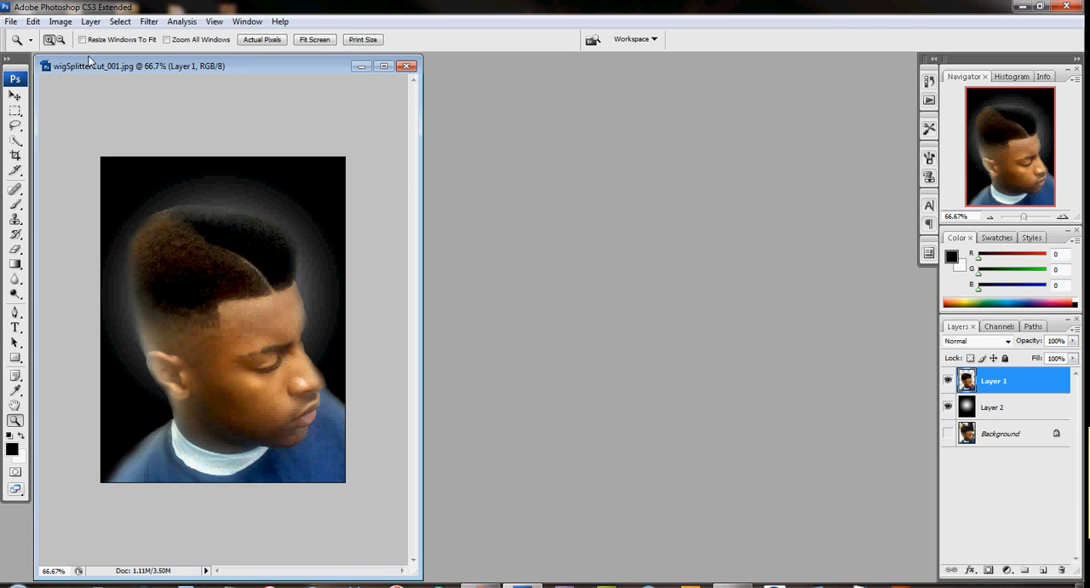
Step: Add an empty layer directly above the gradient Layer 2 and beneath the man's cutout
click(949, 408)
click(949, 408)
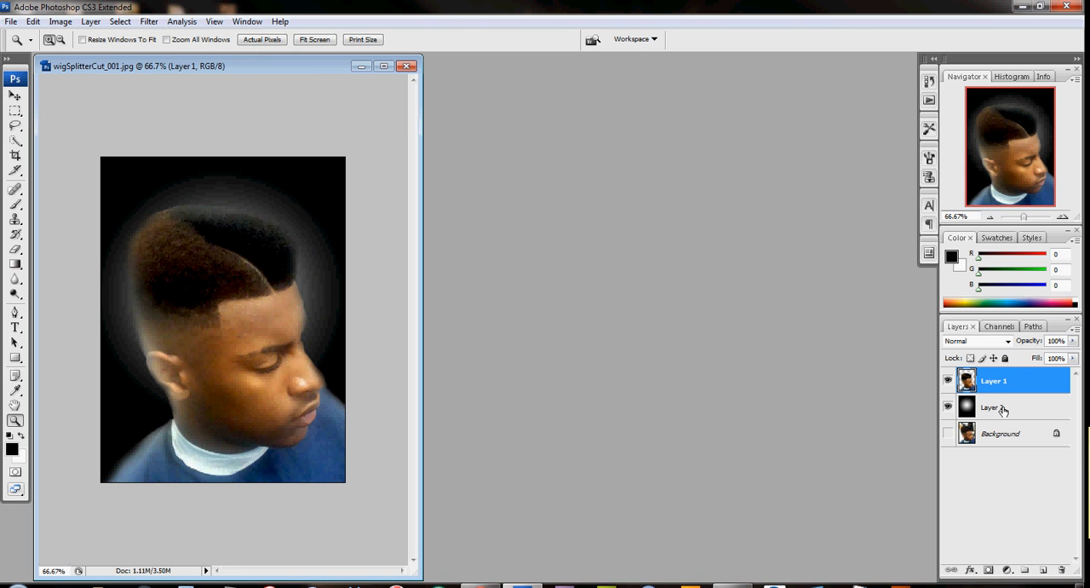
click(1029, 410)
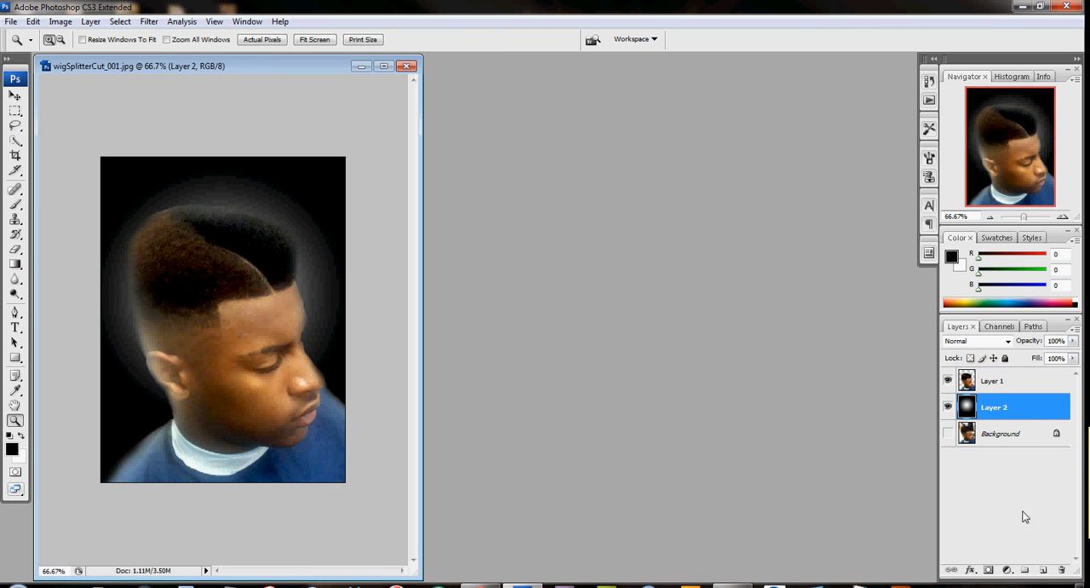
click(1044, 570)
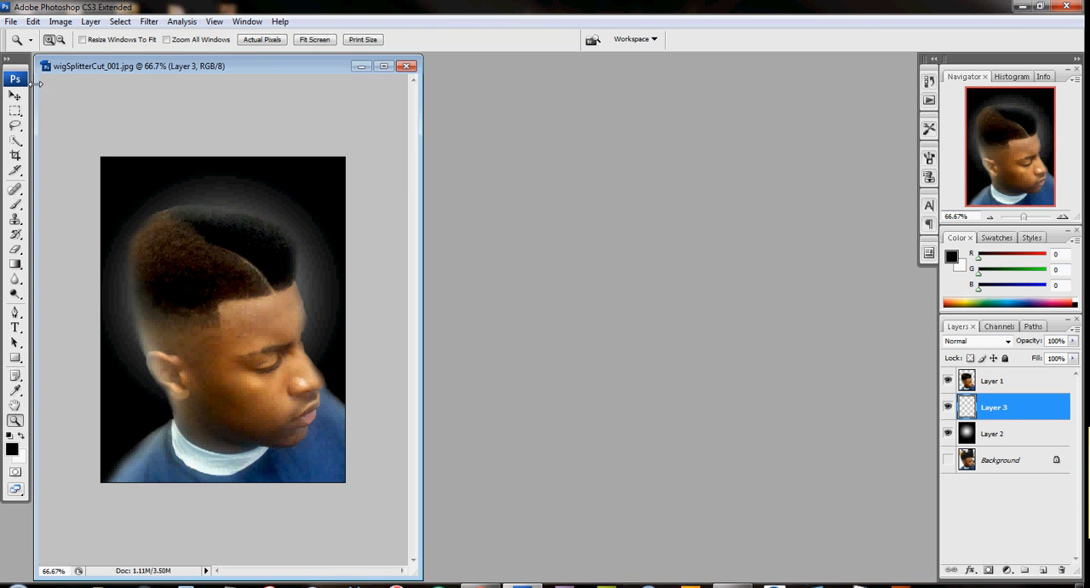
key(v)
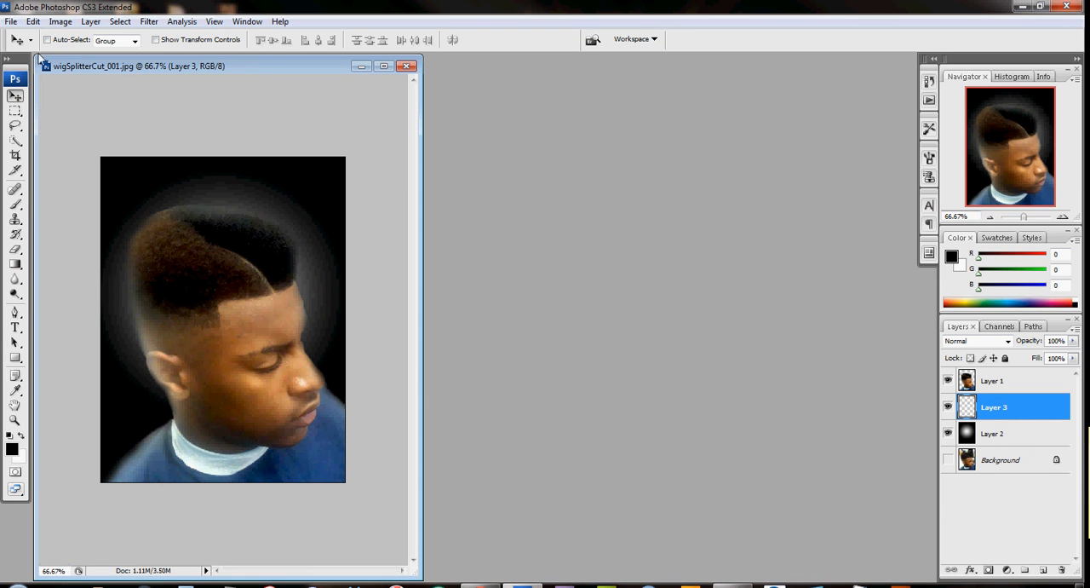
Step: Open the Save for Web & Devices export settings for the finished portrait
click(11, 22)
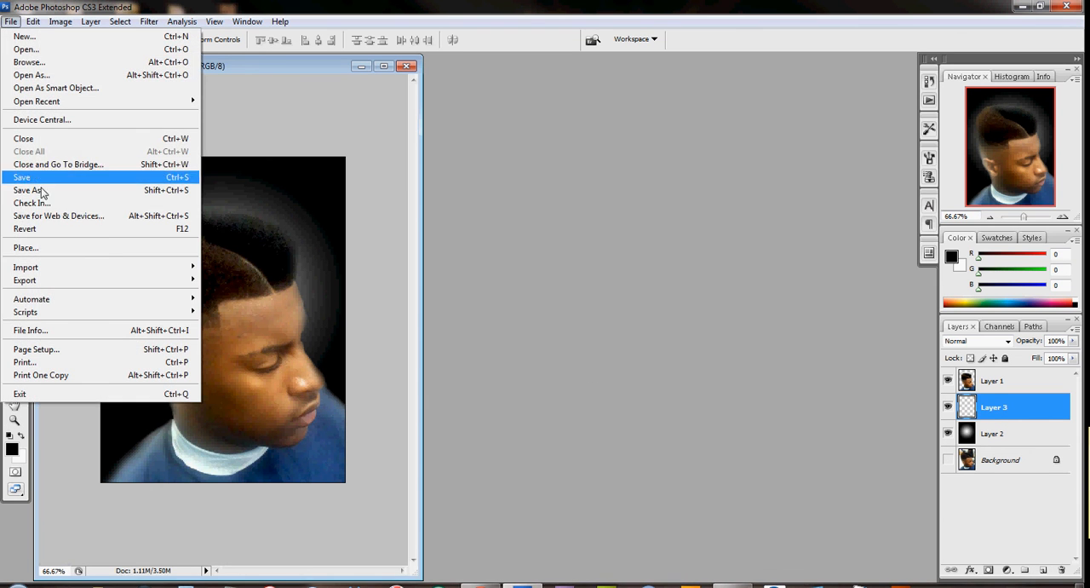
click(41, 215)
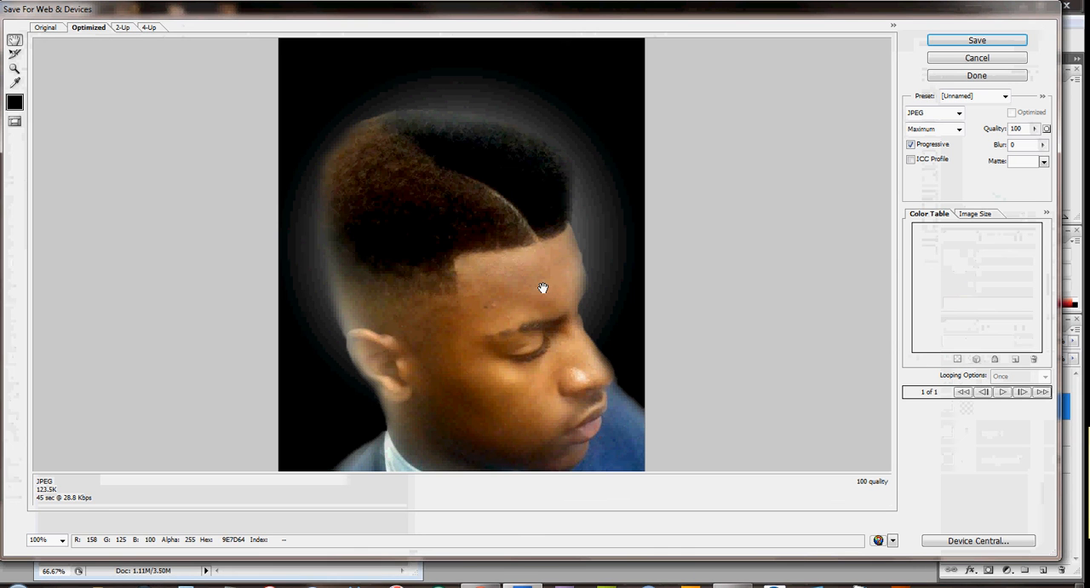
drag(487, 287, 494, 80)
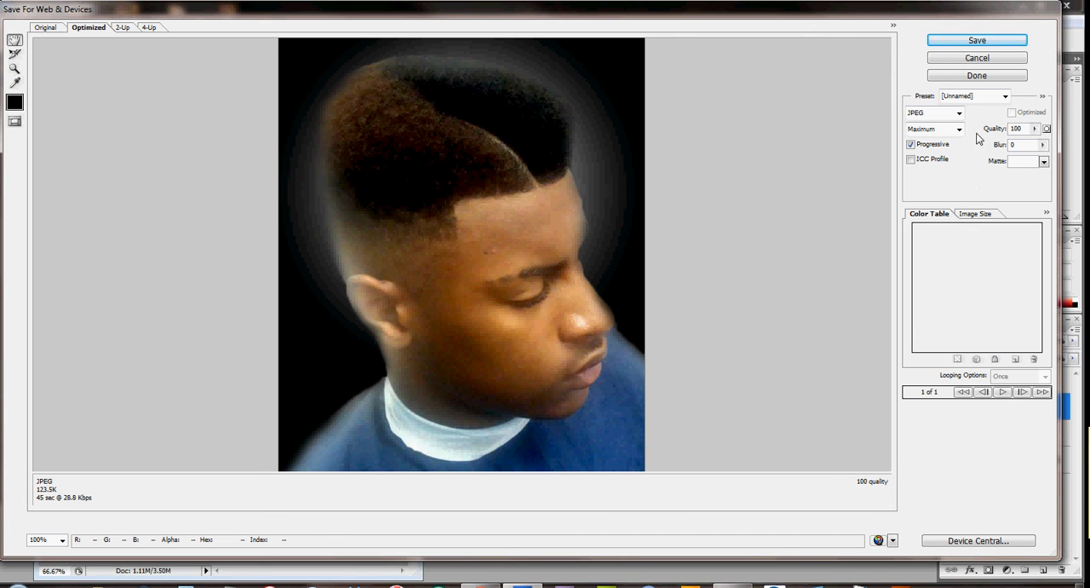
Step: Compare the JPEG export preview at High and Medium quality and return the quality to Maximum
click(958, 130)
click(925, 170)
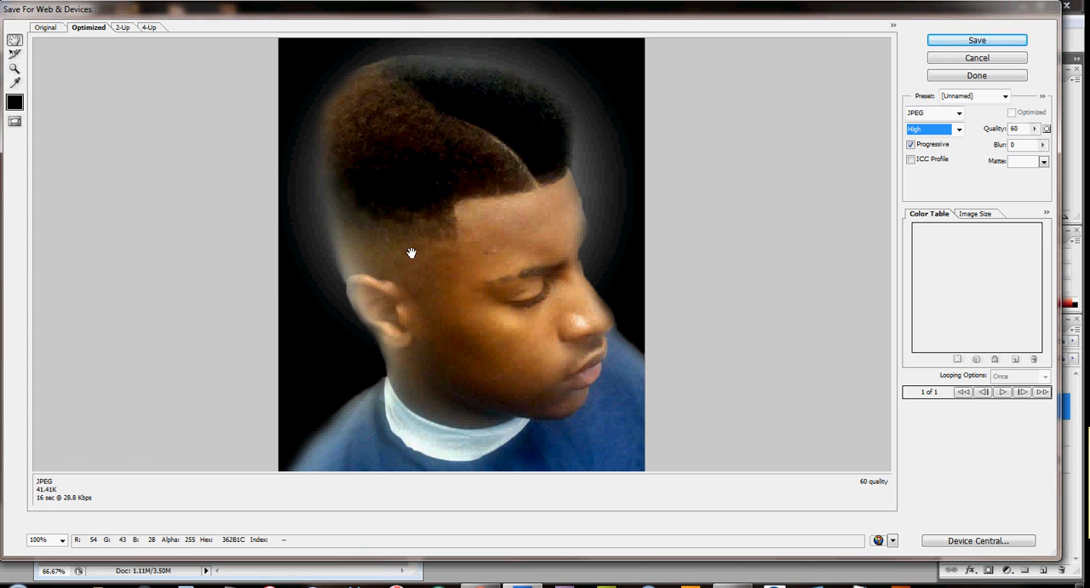
click(948, 132)
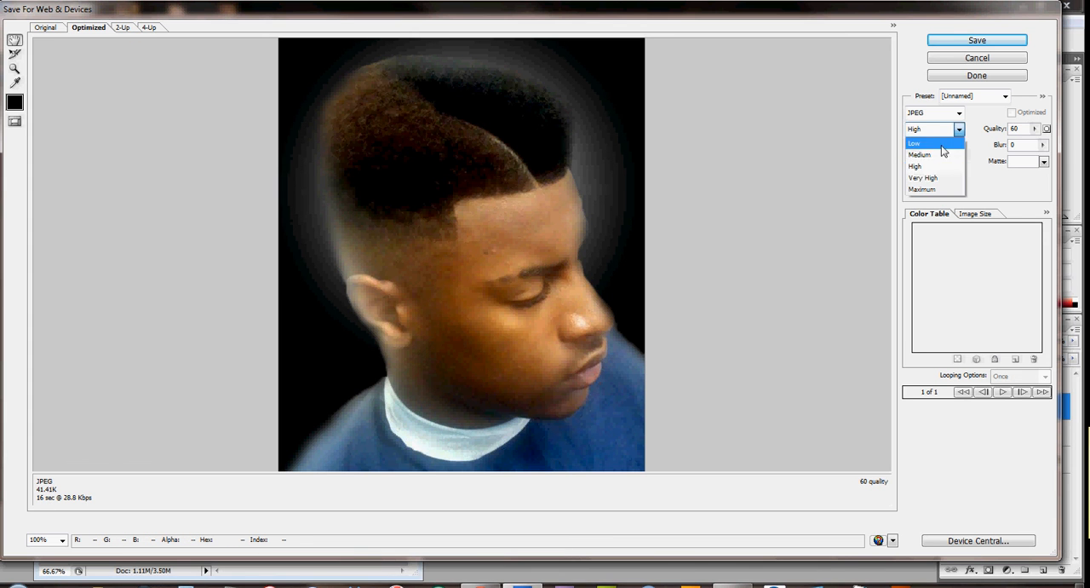
click(924, 150)
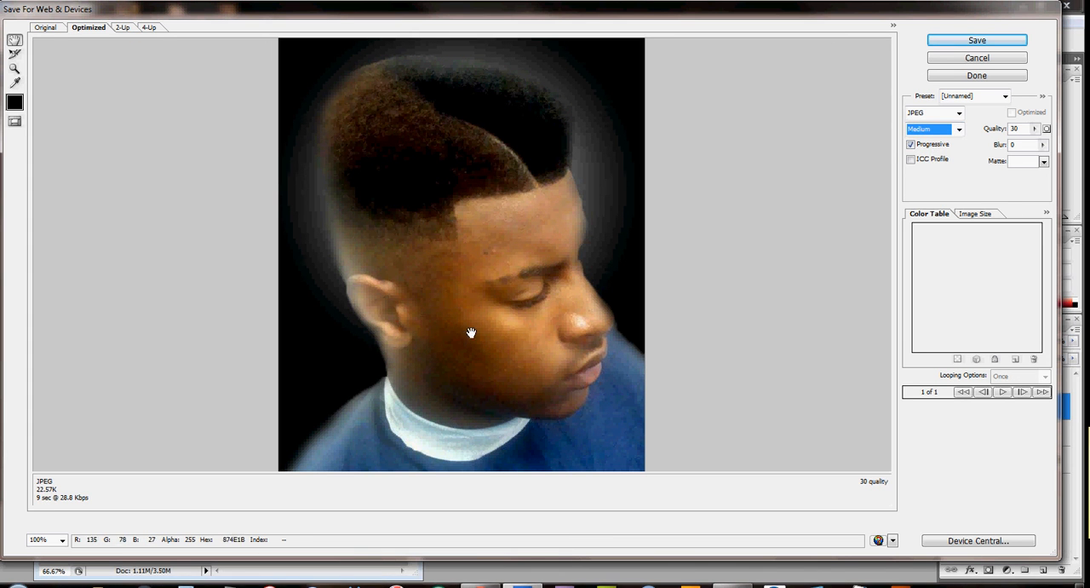
click(959, 129)
click(924, 187)
Step: Save the optimized JPEG as wigSplitterCut_001.jpg in the desktop's Misc folder
click(977, 41)
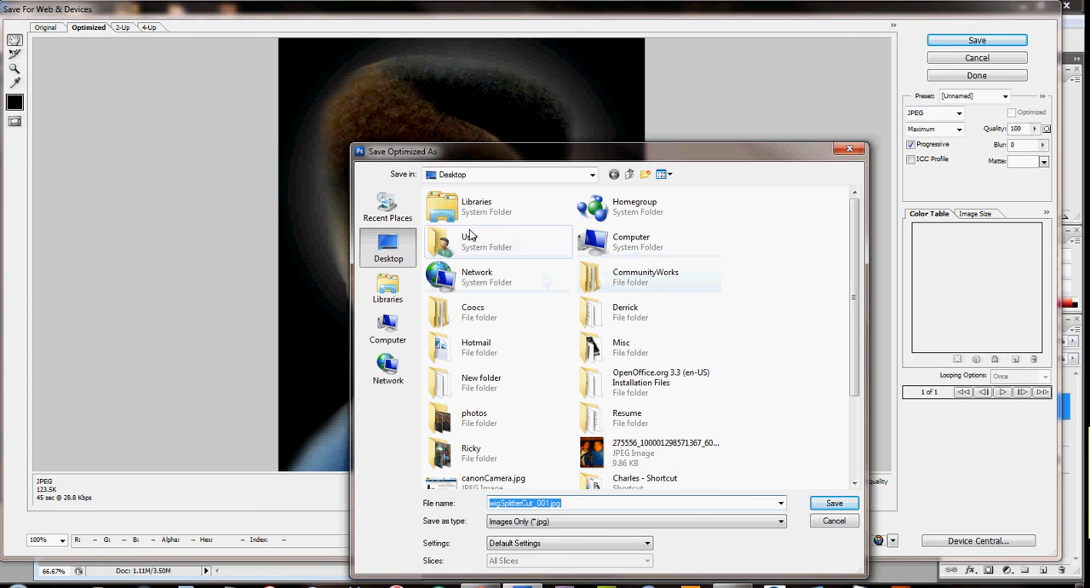
double_click(583, 352)
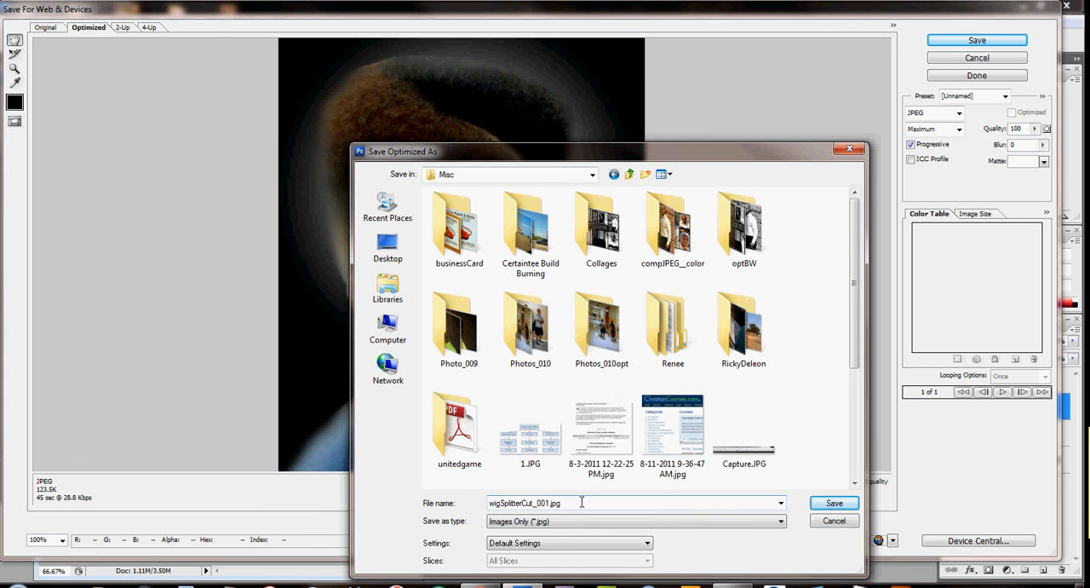
click(832, 502)
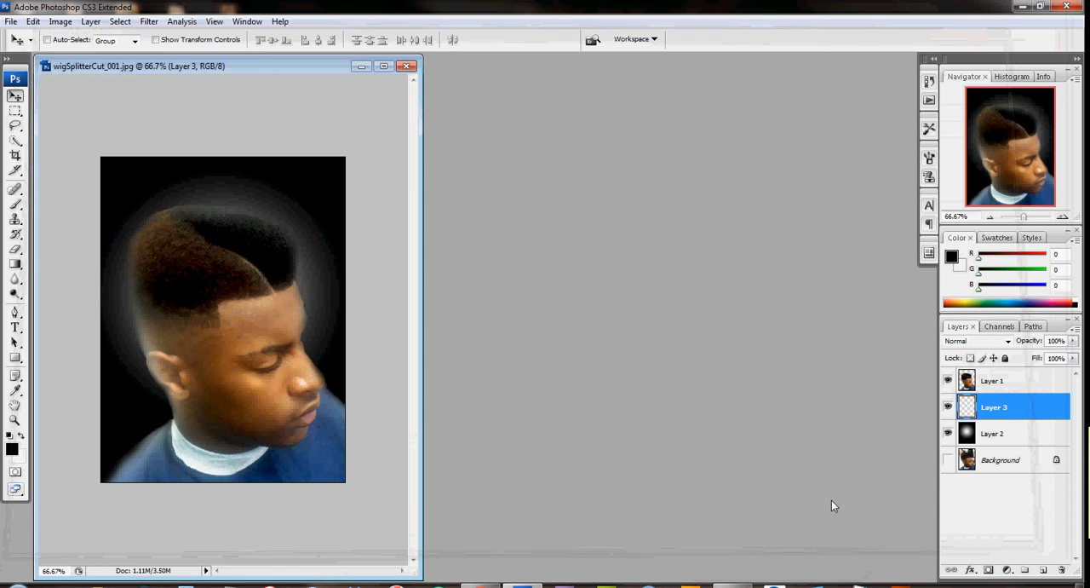
Step: Preview the exported wigSplitterCut_001.jpg from the desktop's Misc folder and return to Photoshop
click(1023, 7)
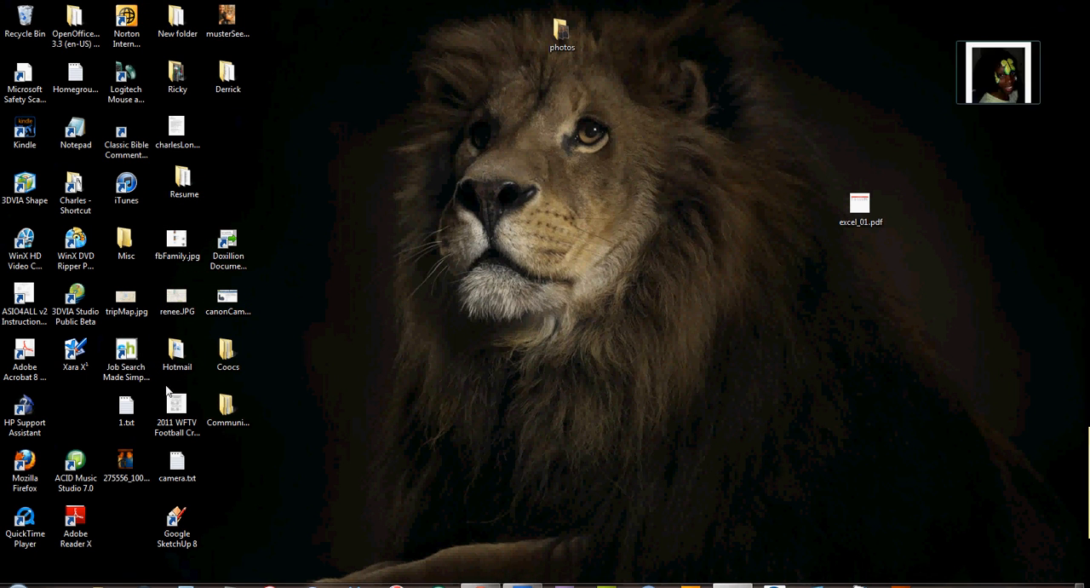
double_click(127, 247)
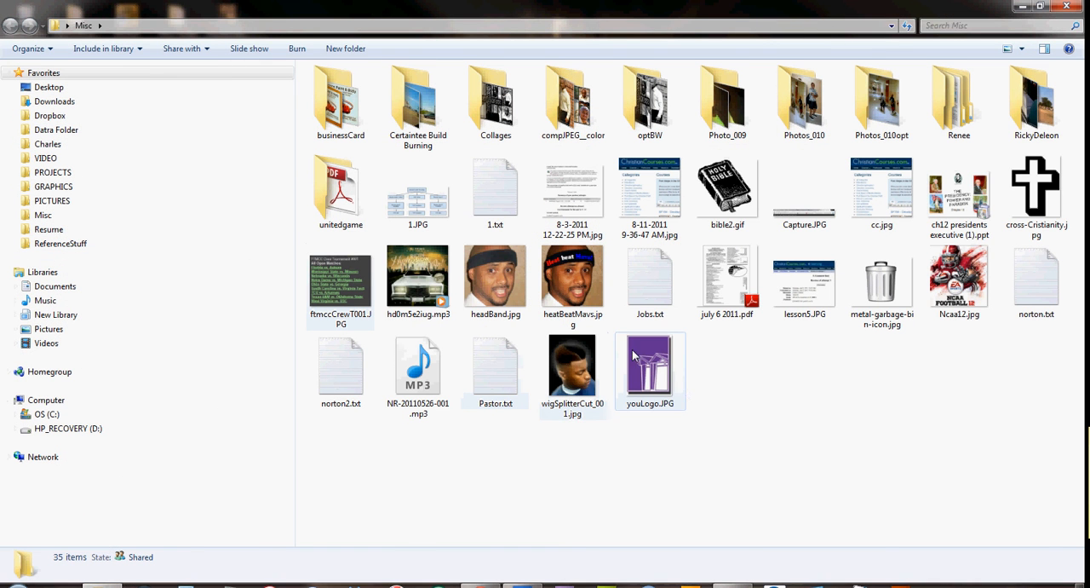
click(569, 379)
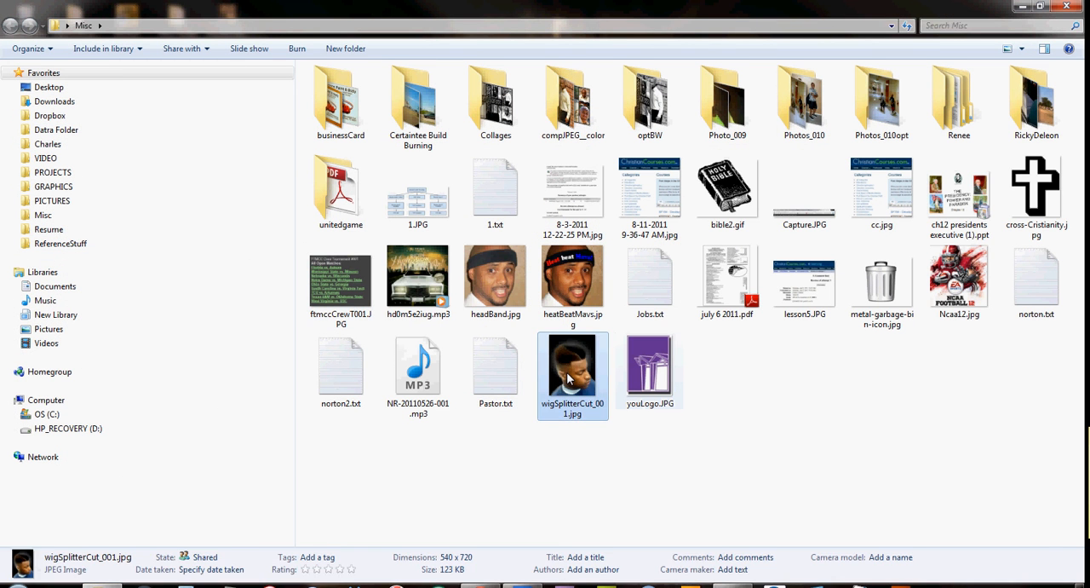
right_click(567, 373)
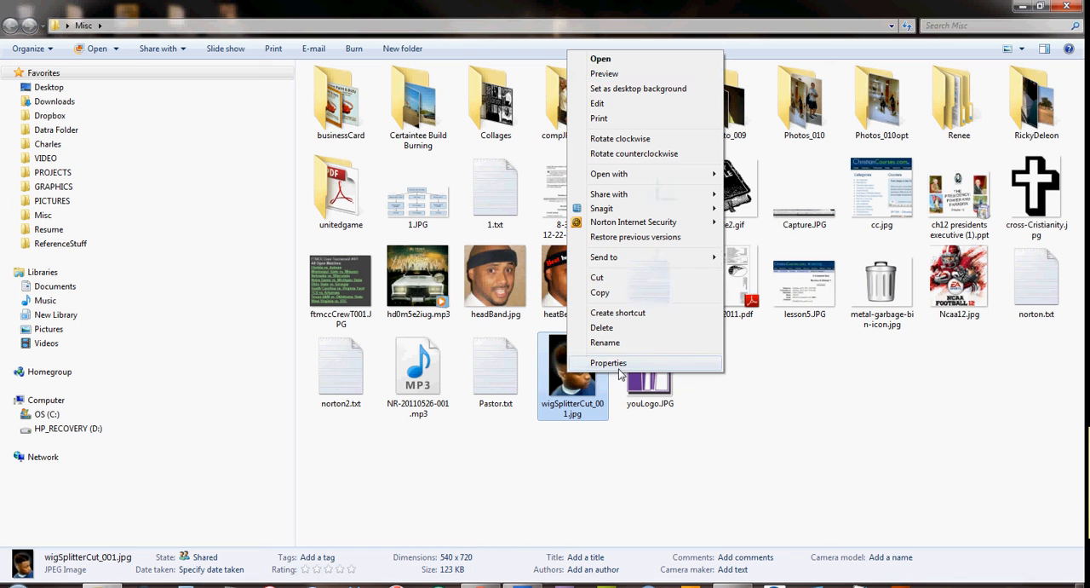
click(604, 74)
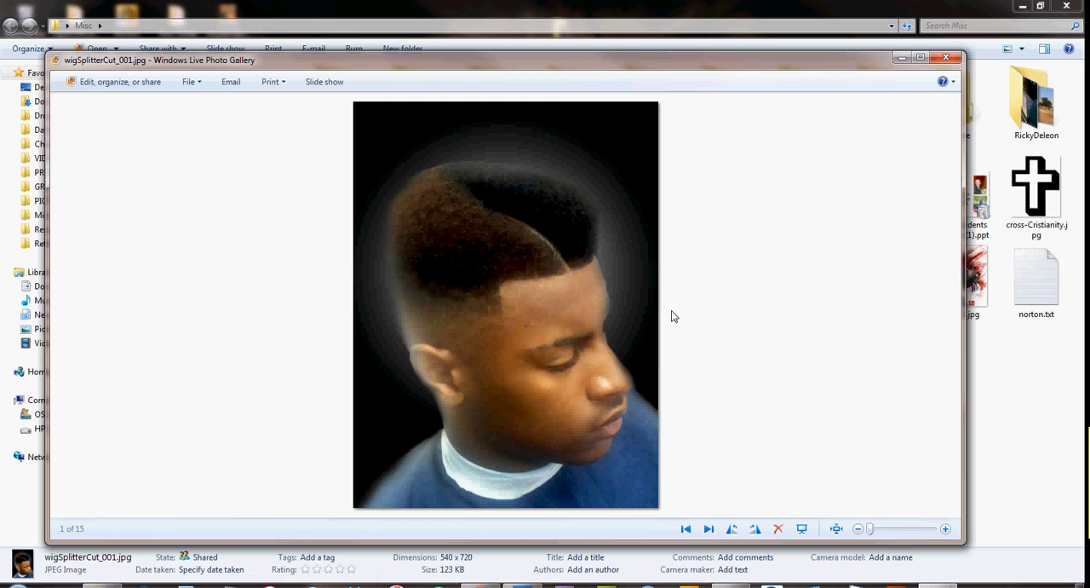
click(948, 57)
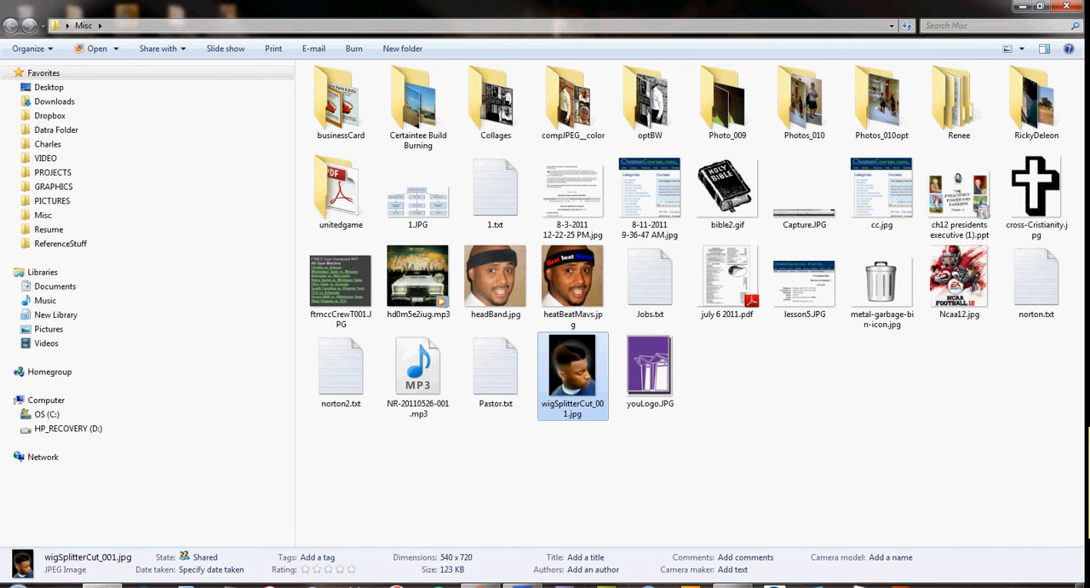
click(522, 585)
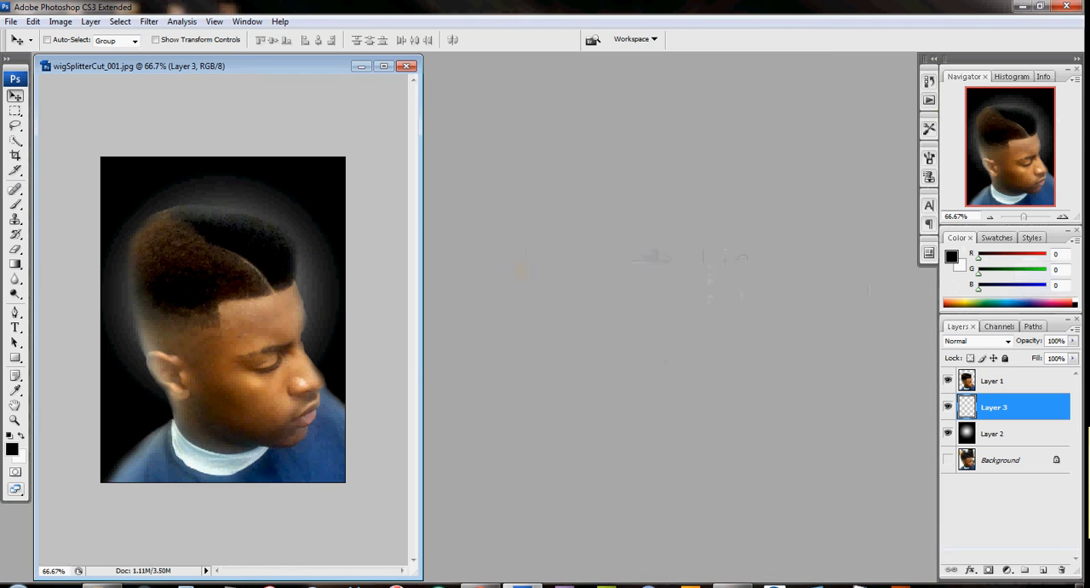